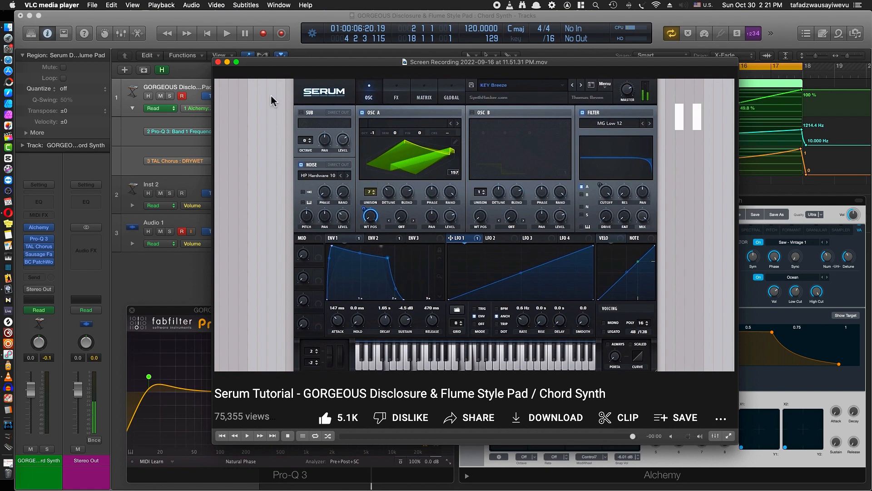
Close the reference video and play back the finished pad track with its automation in Logic Pro
{"action": "left_click", "coordinate": [218, 63]}
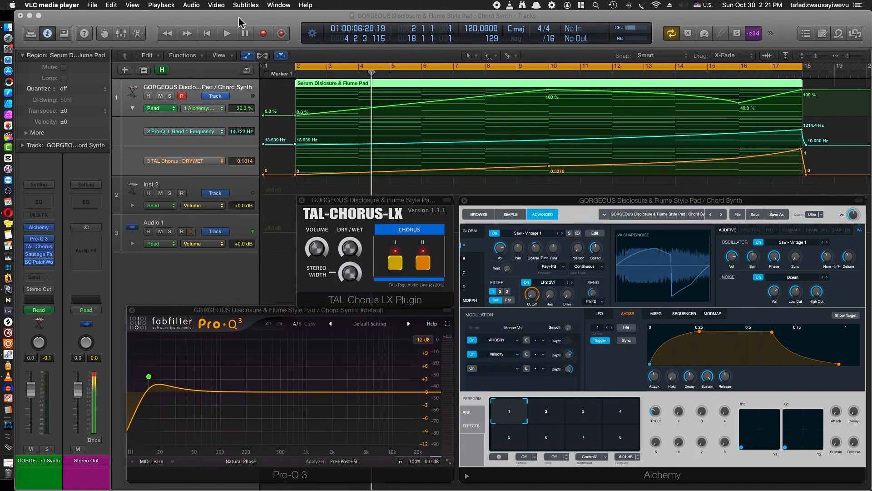
{"action": "left_click", "coordinate": [240, 22]}
{"action": "left_click", "coordinate": [229, 34]}
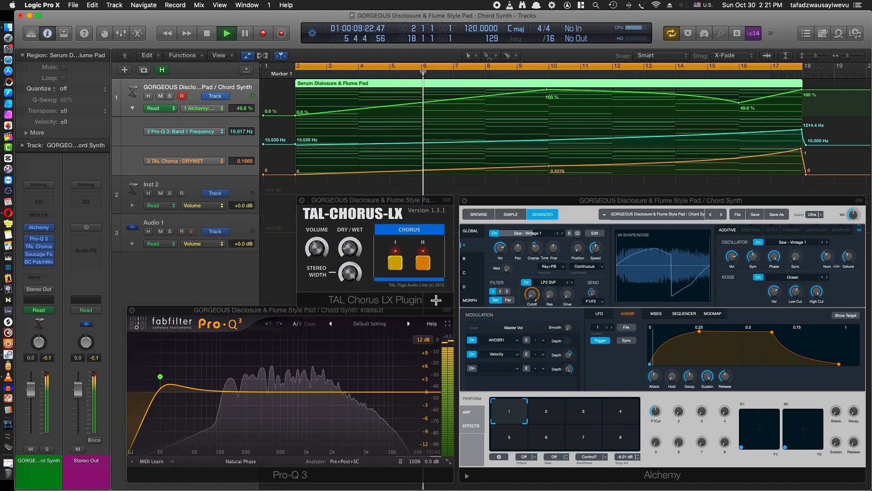
{"action": "mouse_move", "coordinate": [165, 379]}
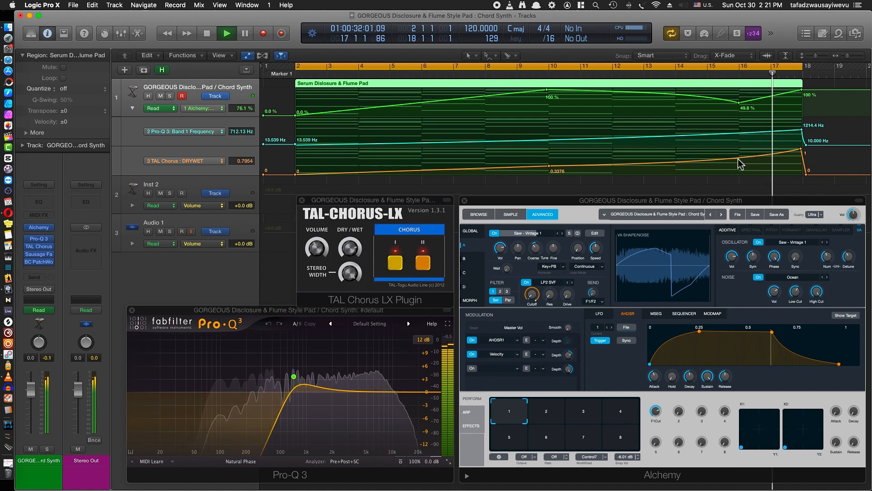
{"action": "key", "text": "space"}
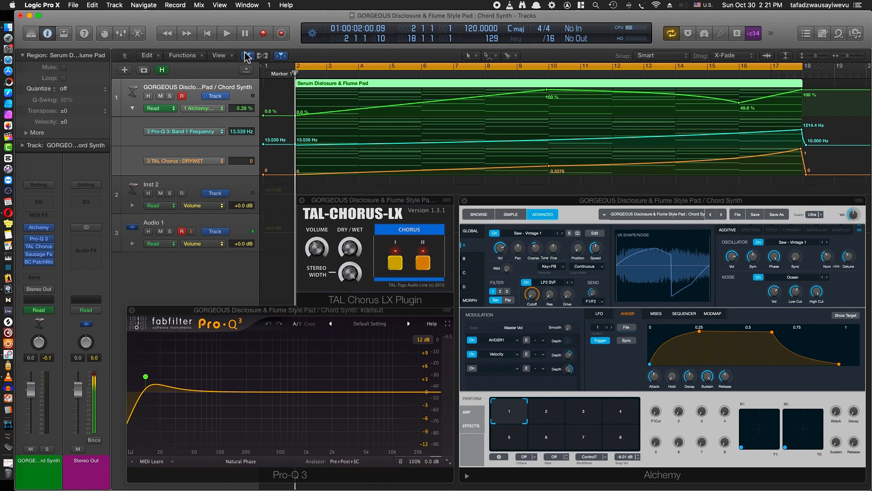
Hide the track automation and check the Serum Dislosure & Flume Pad.mid file in Path Finder before returning to Logic Pro
{"action": "left_click", "coordinate": [247, 55]}
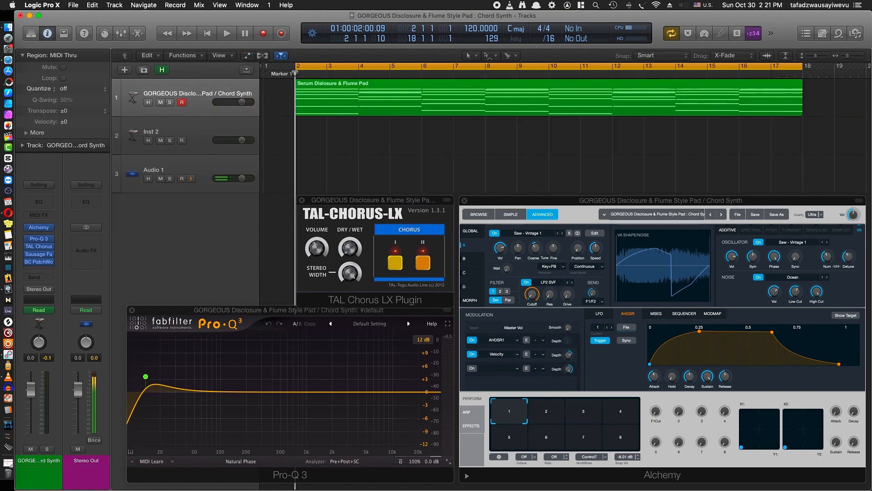
{"action": "left_click_drag", "start_coordinate": [871, 14], "coordinate": [524, 5]}
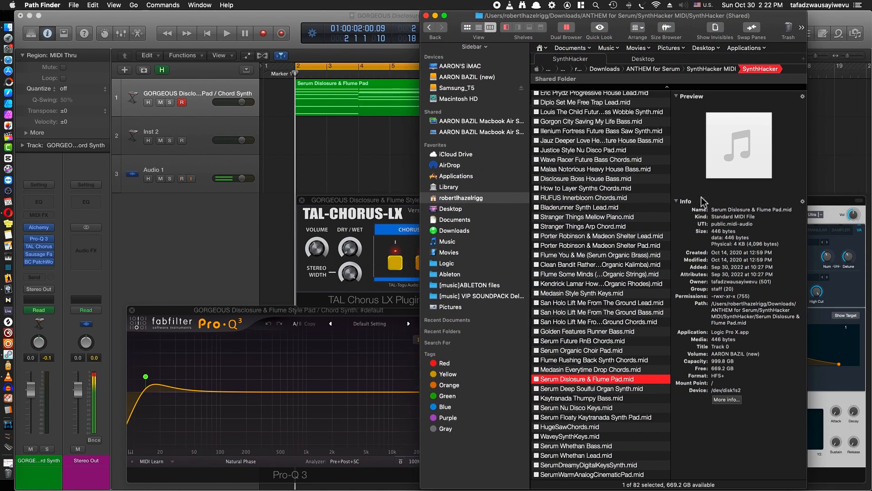
{"action": "left_click", "coordinate": [464, 17]}
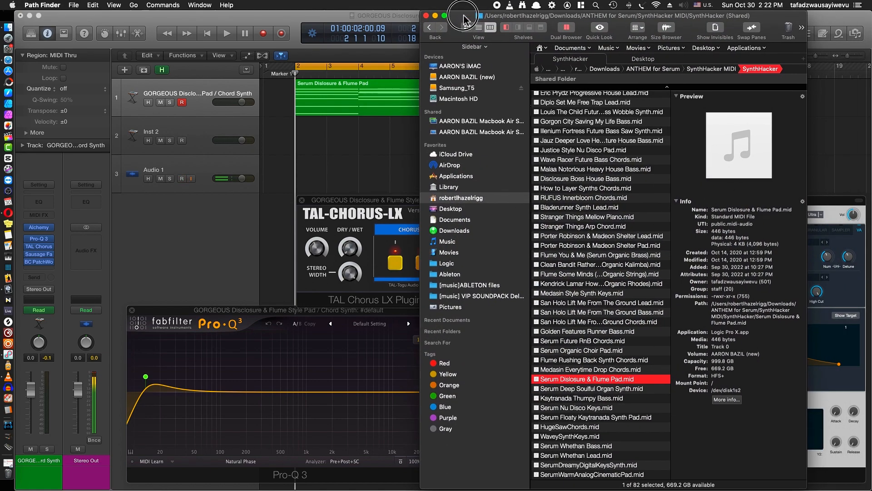
{"action": "left_click_drag", "start_coordinate": [464, 16], "coordinate": [871, 16]}
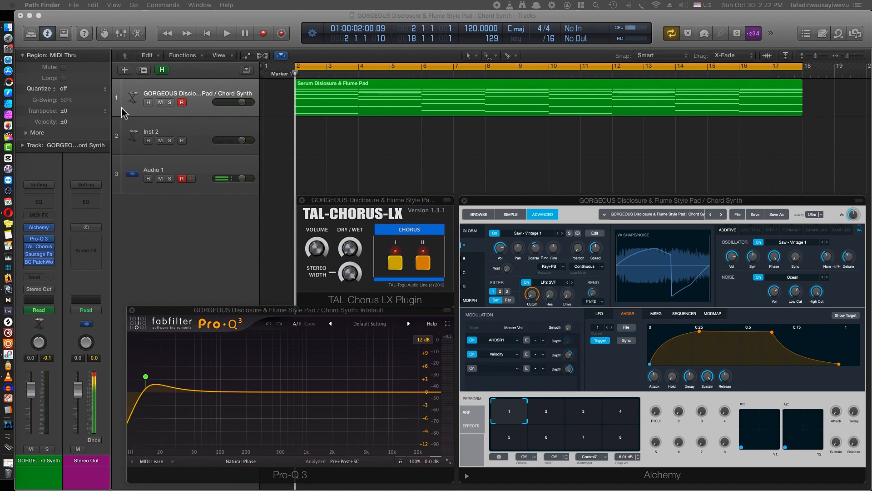
{"action": "left_click", "coordinate": [270, 24]}
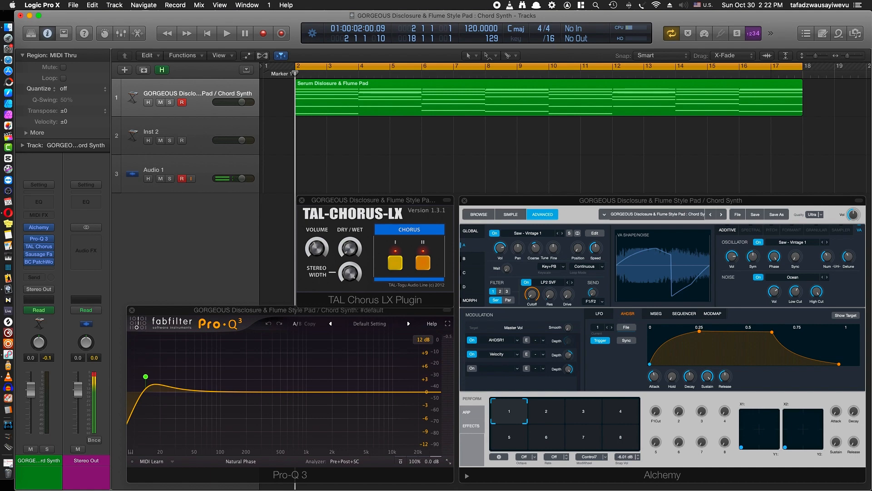
Mute the finished chord synth track and close its Pro-Q 3, TAL-Chorus-LX and Alchemy plug-in windows
{"action": "left_click", "coordinate": [685, 204]}
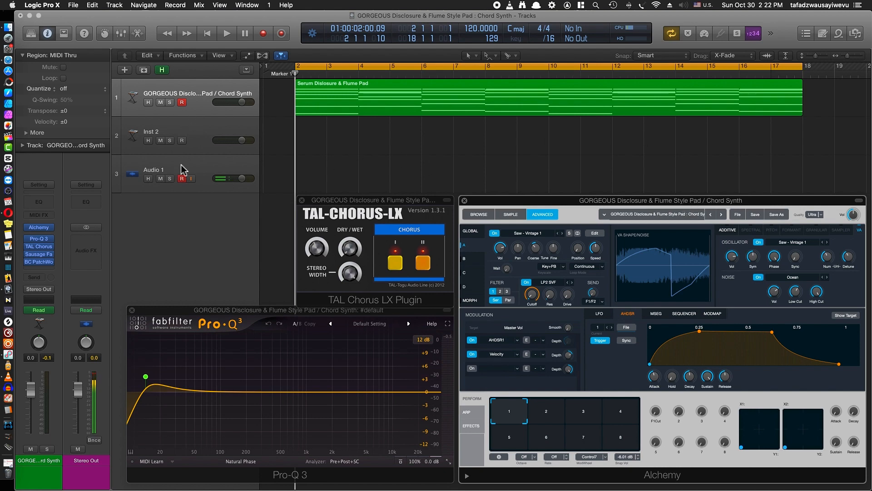
{"action": "left_click", "coordinate": [161, 102]}
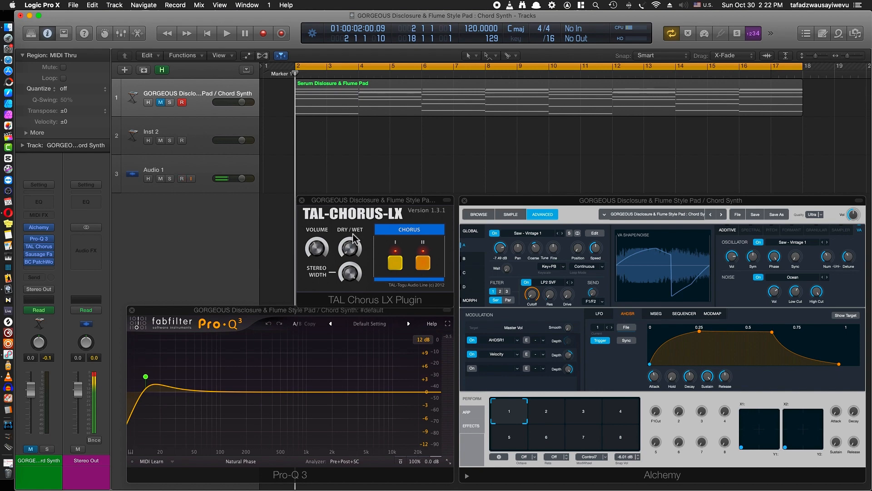
{"action": "left_click", "coordinate": [131, 310]}
{"action": "left_click", "coordinate": [301, 200]}
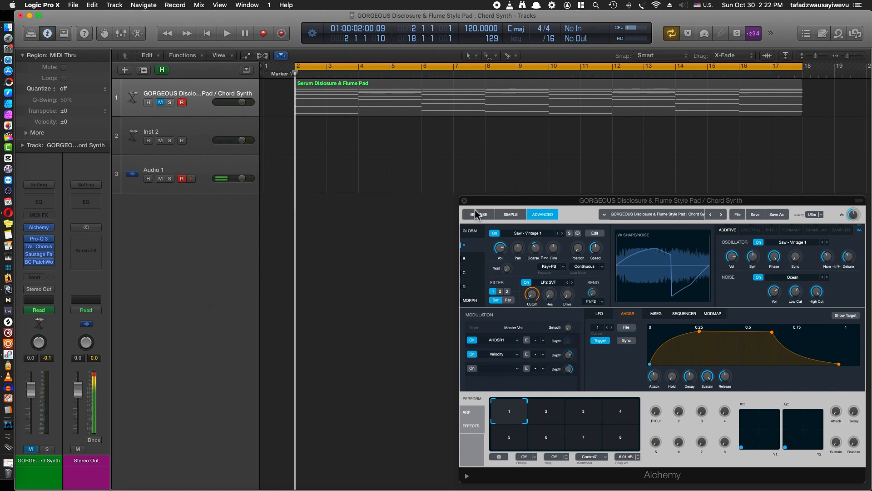
{"action": "left_click", "coordinate": [464, 201]}
Mark the finished chord synth track as hidden and hide it from the track list
{"action": "left_click", "coordinate": [198, 90]}
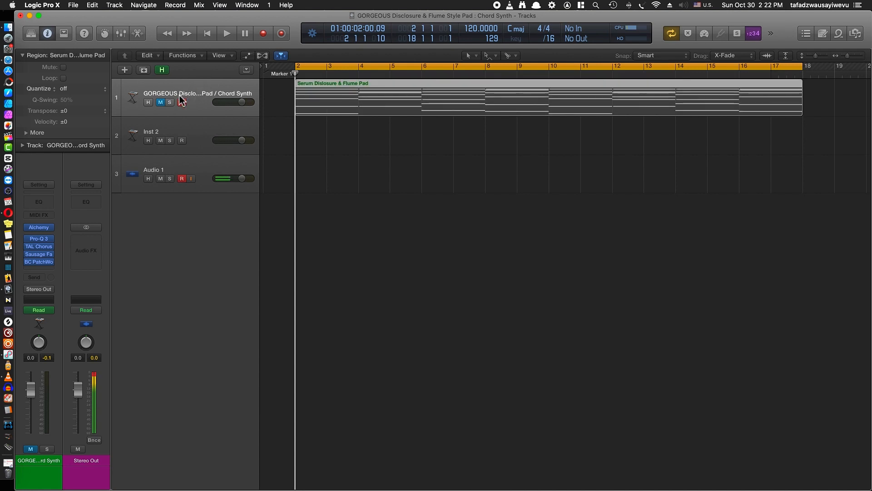
{"action": "left_click", "coordinate": [149, 102]}
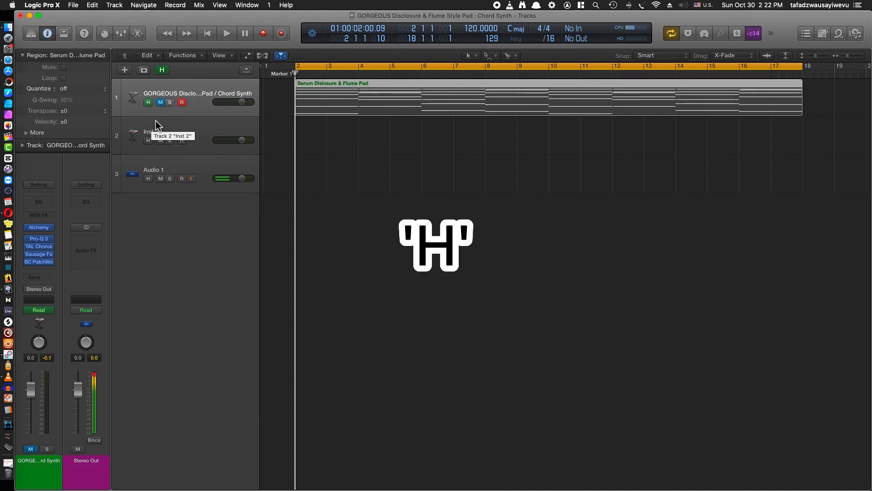
{"action": "key", "text": "h"}
{"action": "key", "text": "h"}
{"action": "left_click", "coordinate": [181, 99]}
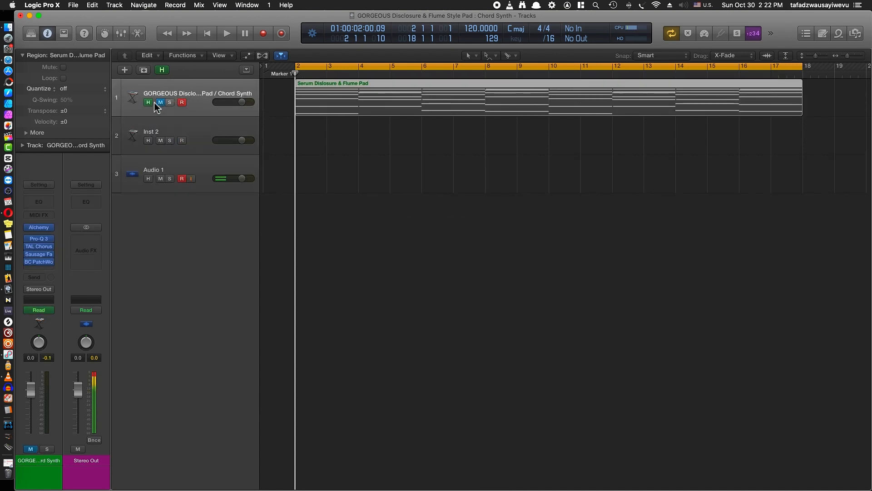
{"action": "key", "text": "h"}
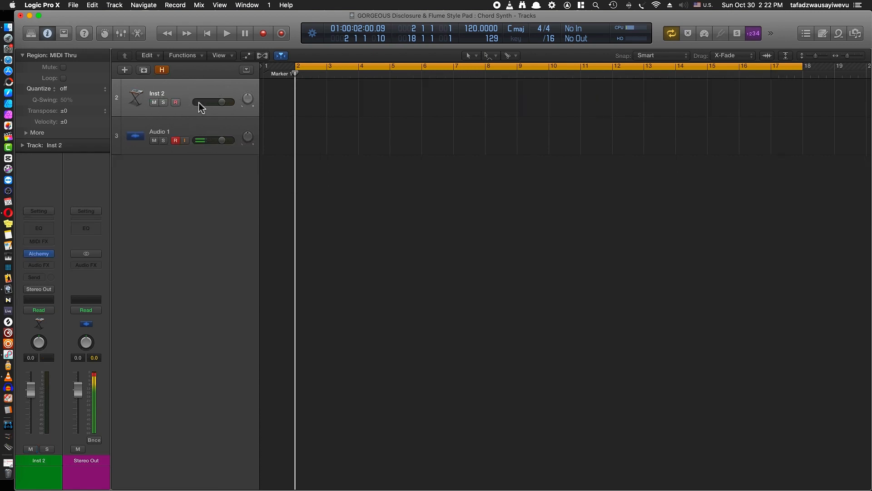
Open the Alchemy instrument on the Inst 2 track, then reposition and enlarge its window to 107%
{"action": "mouse_move", "coordinate": [43, 254]}
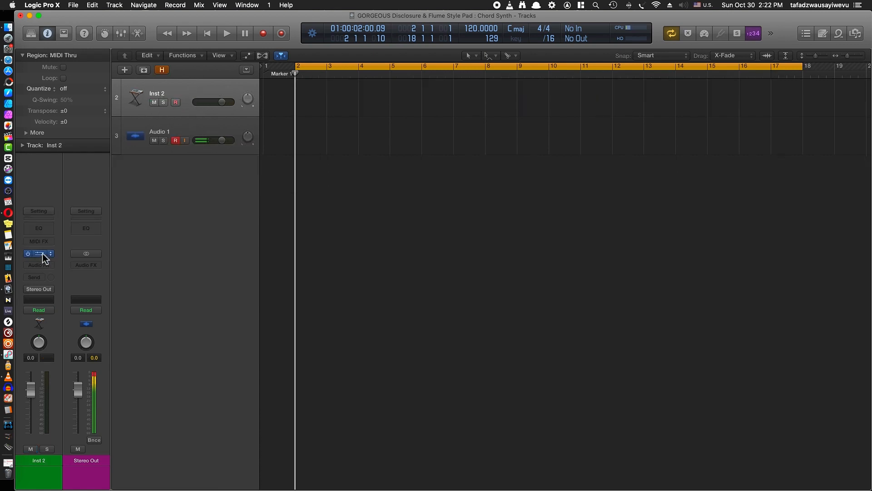
{"action": "left_click", "coordinate": [88, 255]}
{"action": "left_click_drag", "start_coordinate": [267, 55], "coordinate": [536, 118]}
{"action": "left_click_drag", "start_coordinate": [683, 388], "coordinate": [718, 407]}
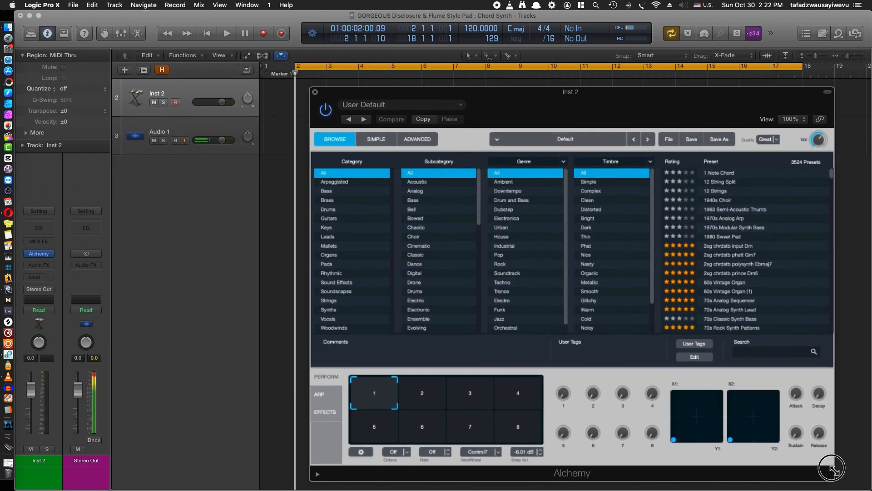
{"action": "left_click_drag", "start_coordinate": [666, 109], "coordinate": [641, 84]}
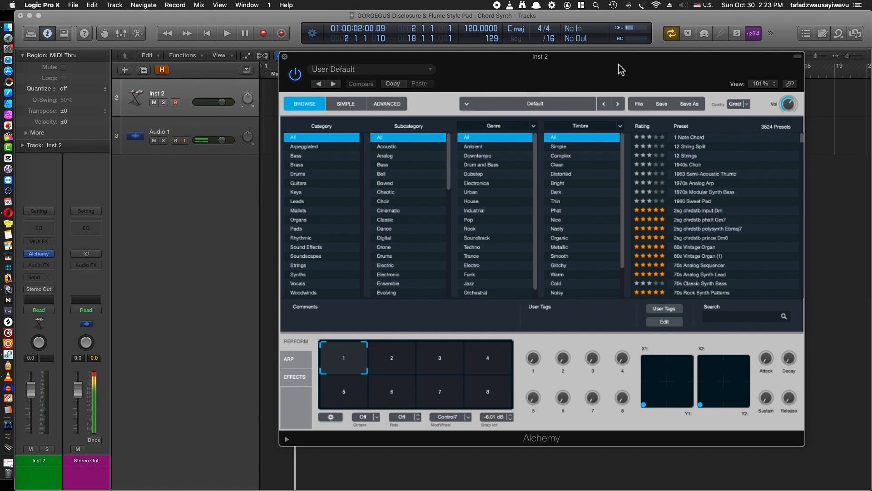
{"action": "left_click_drag", "start_coordinate": [666, 86], "coordinate": [580, 89]}
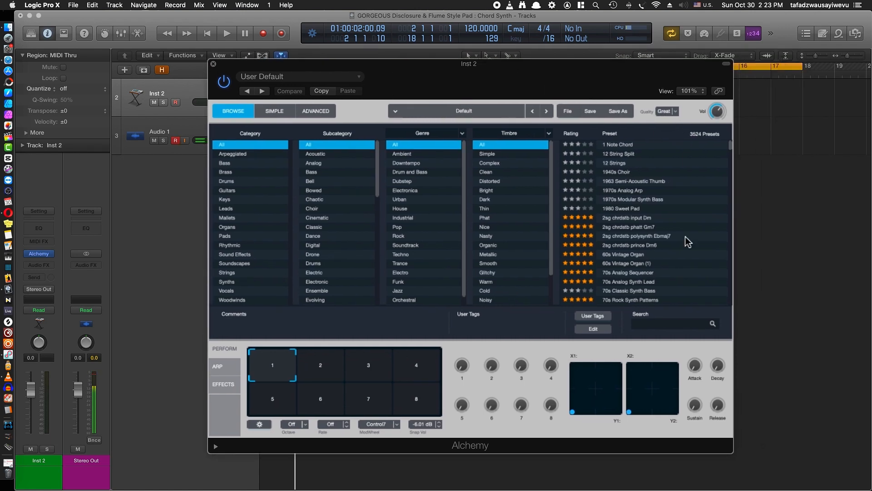
{"action": "left_click_drag", "start_coordinate": [733, 455], "coordinate": [765, 474]}
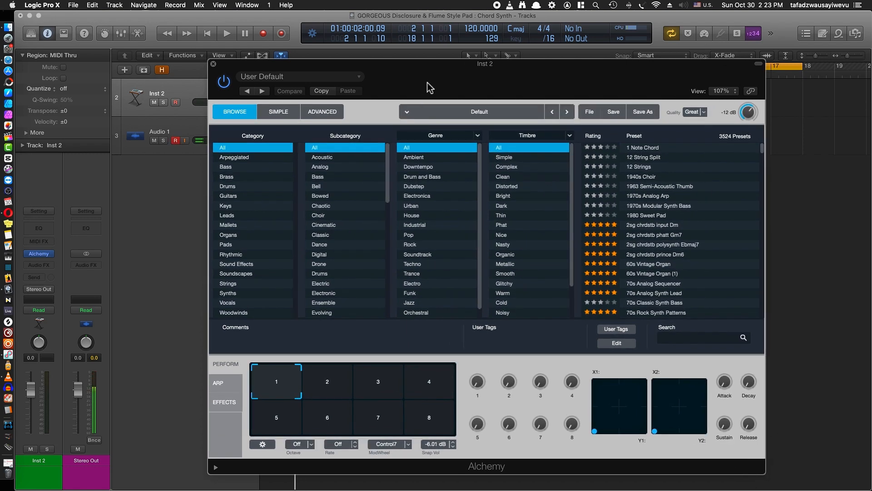
Switch Alchemy to the Advanced view and clear the patch to its initial state
{"action": "left_click", "coordinate": [319, 111]}
{"action": "left_click", "coordinate": [590, 112]}
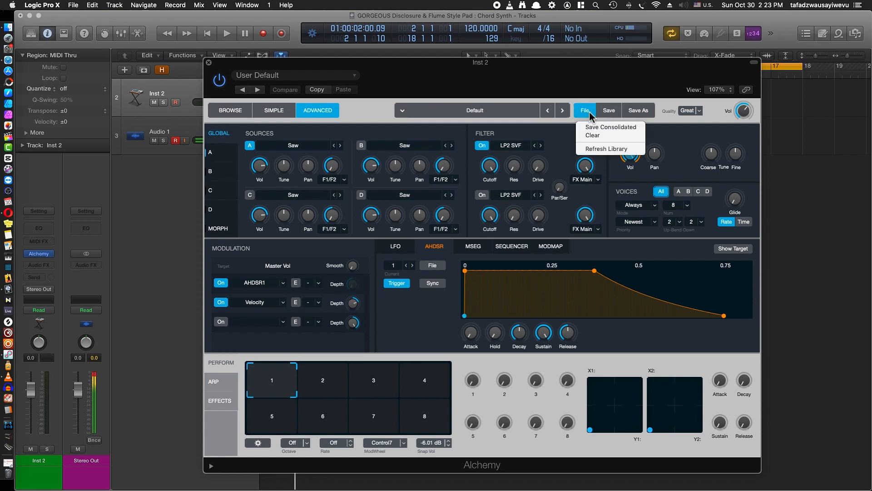
{"action": "left_click", "coordinate": [605, 138]}
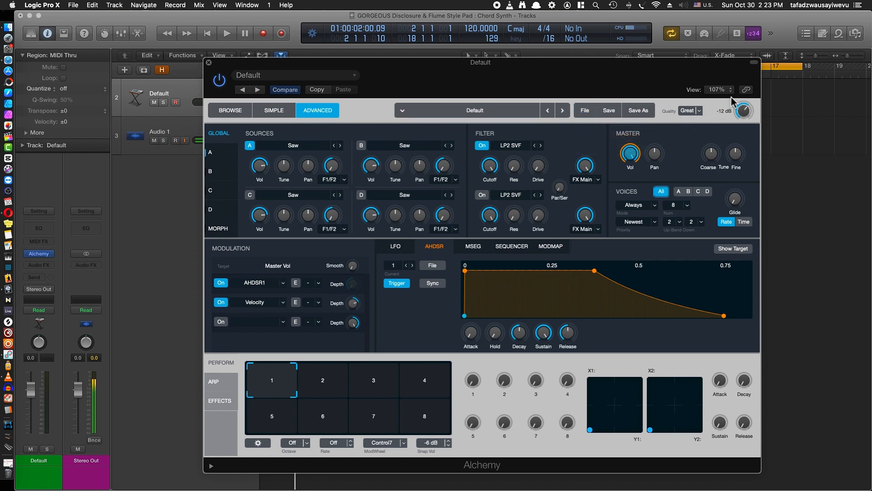
Set the Alchemy window's view size to 100% and move it below the first track
{"action": "left_click", "coordinate": [718, 90]}
{"action": "left_click", "coordinate": [735, 147]}
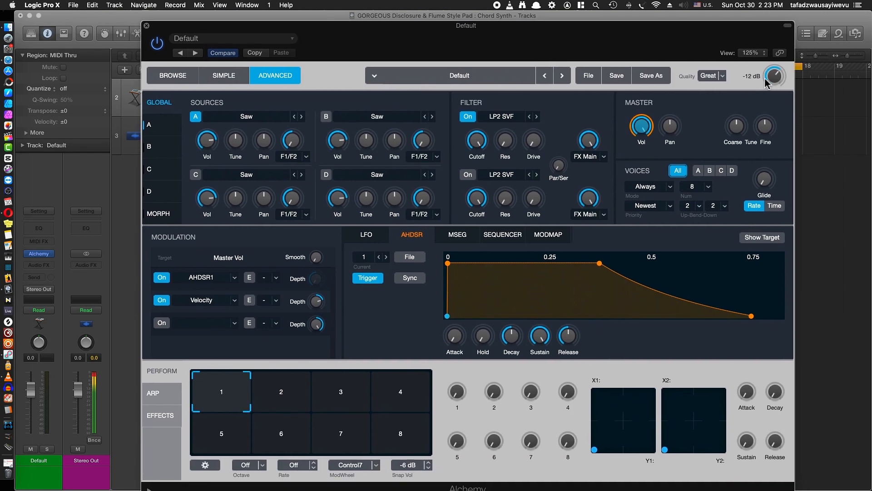
{"action": "left_click", "coordinate": [758, 53]}
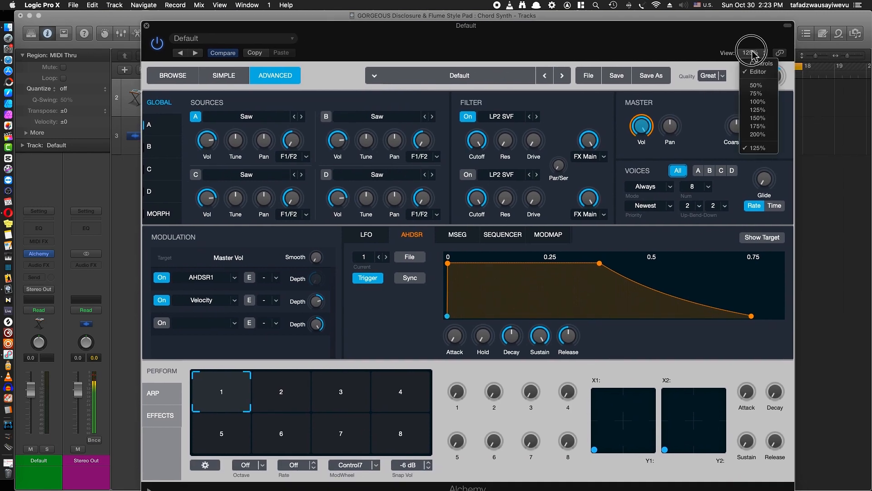
{"action": "left_click", "coordinate": [756, 102]}
{"action": "left_click_drag", "start_coordinate": [499, 39], "coordinate": [685, 116]}
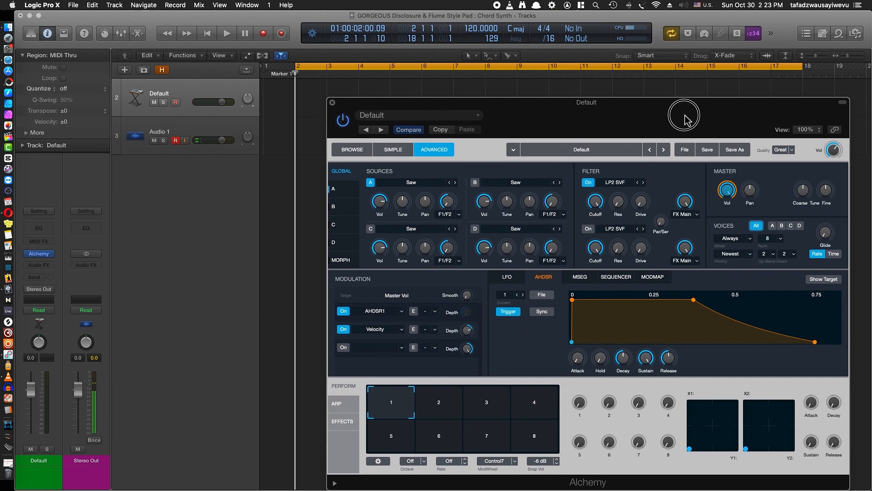
Import the Serum Dislosure & Flume Pad MIDI file onto the Default track at bar 2
{"action": "left_click", "coordinate": [186, 94]}
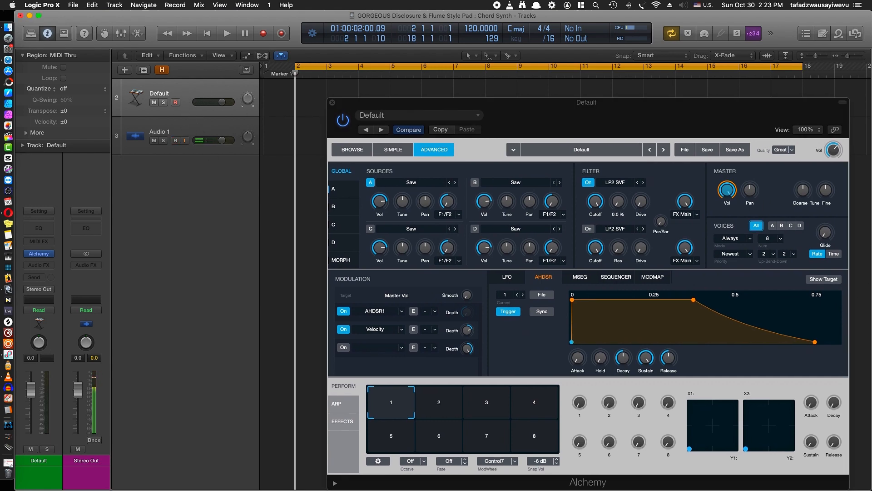
{"action": "left_click_drag", "start_coordinate": [556, 102], "coordinate": [300, 105]}
{"action": "left_click", "coordinate": [522, 175]}
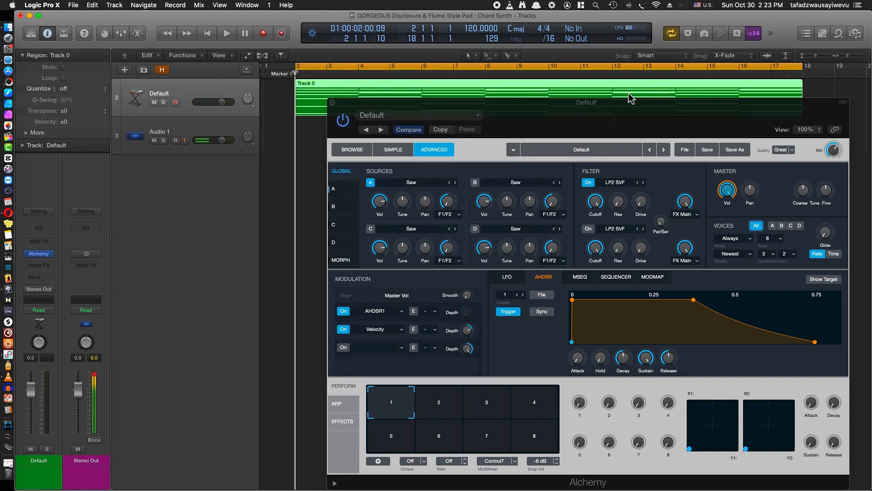
Move Alchemy below the imported region, collapse its plug-in header, and audition the initial patch
{"action": "left_click_drag", "start_coordinate": [588, 114], "coordinate": [547, 125]}
{"action": "double_click", "coordinate": [575, 112]}
{"action": "key", "text": "space"}
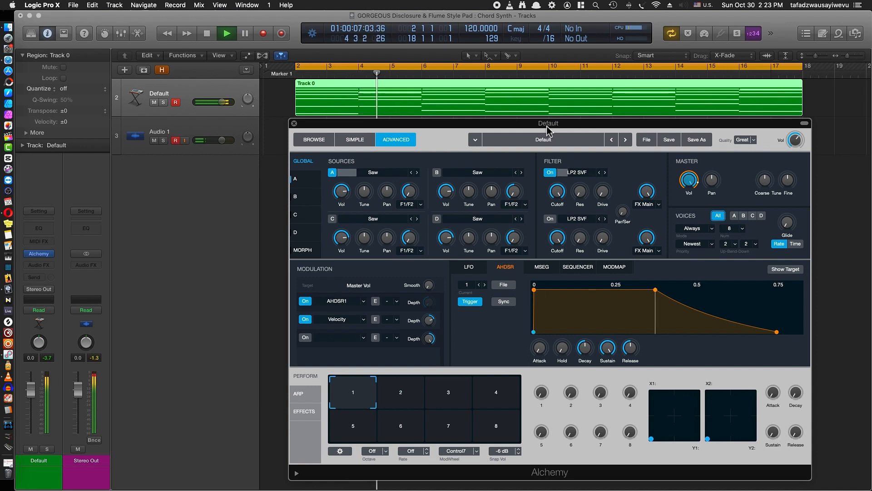
{"action": "key", "text": "space"}
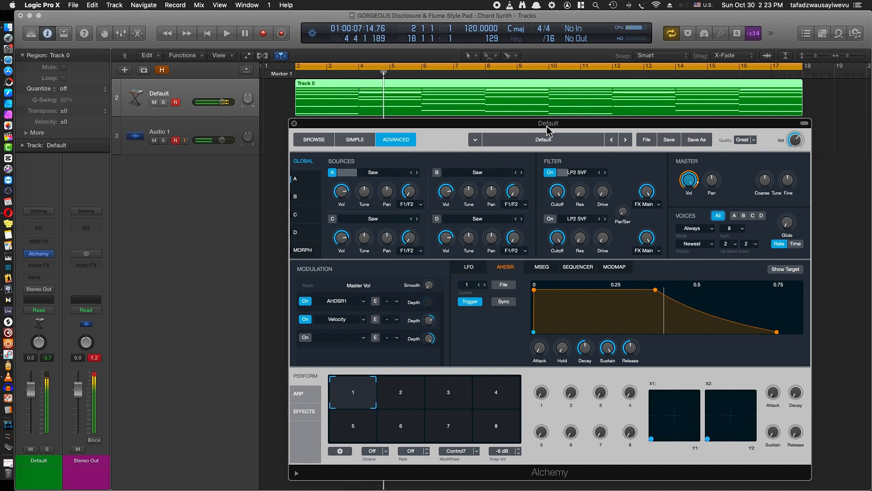
Load the Saw - Vintage 1 VA waveform into Alchemy's source A and audition it with the chords
{"action": "left_click", "coordinate": [376, 176]}
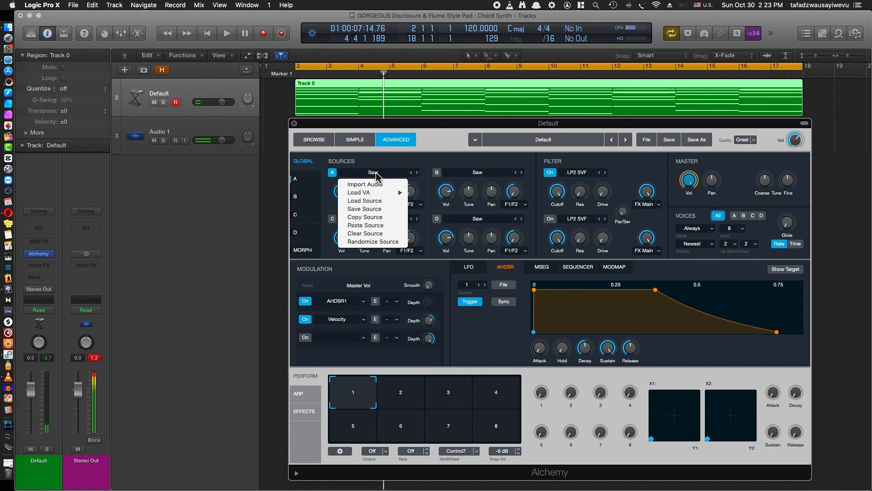
{"action": "mouse_move", "coordinate": [386, 193]}
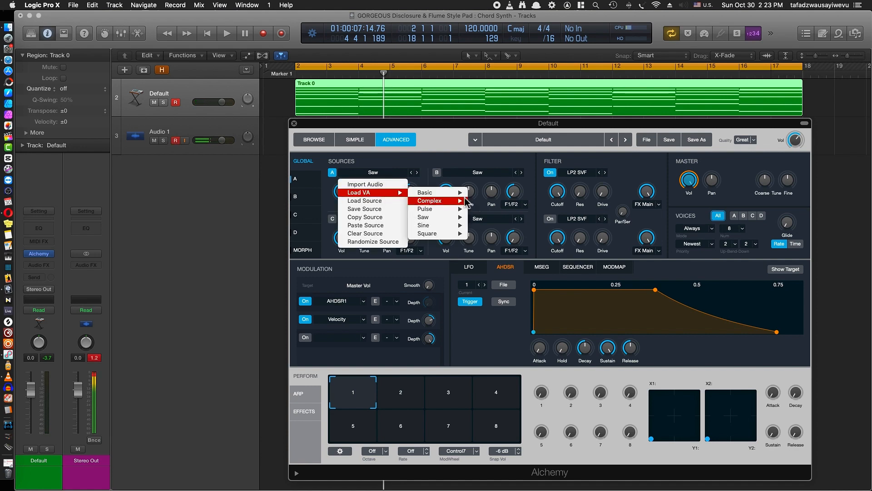
{"action": "mouse_move", "coordinate": [456, 196]}
{"action": "mouse_move", "coordinate": [447, 217]}
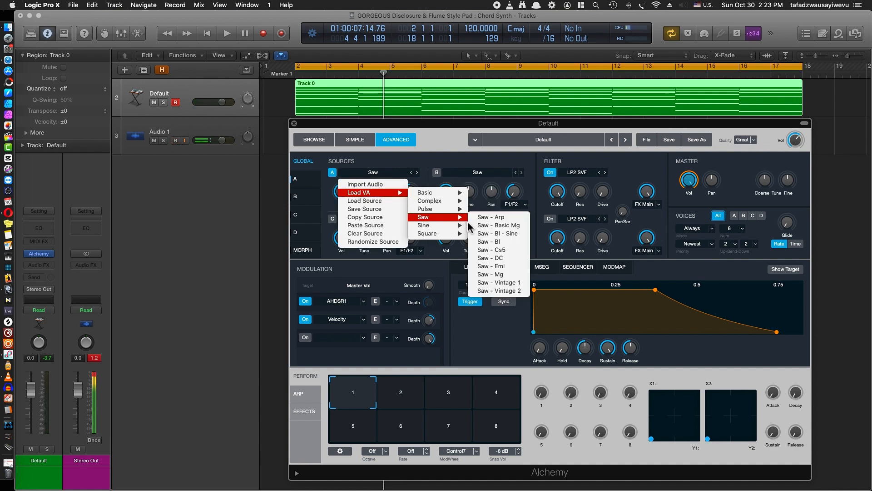
{"action": "left_click", "coordinate": [512, 285]}
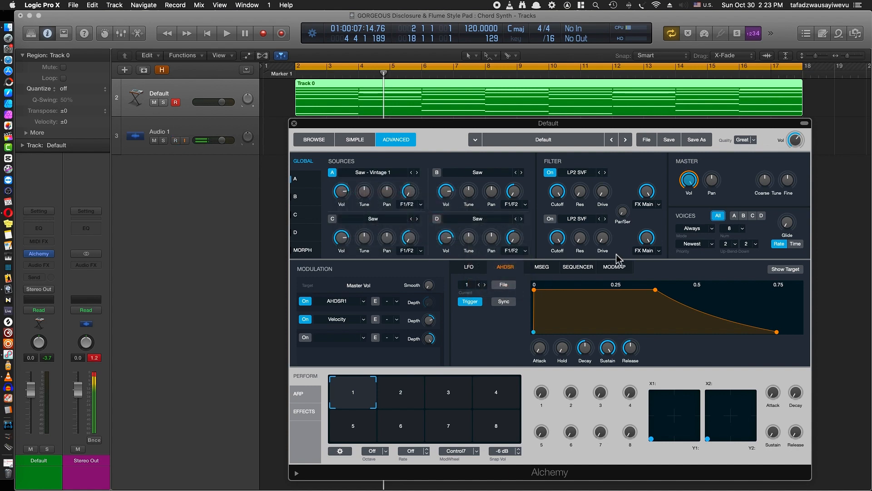
{"action": "key", "text": "space"}
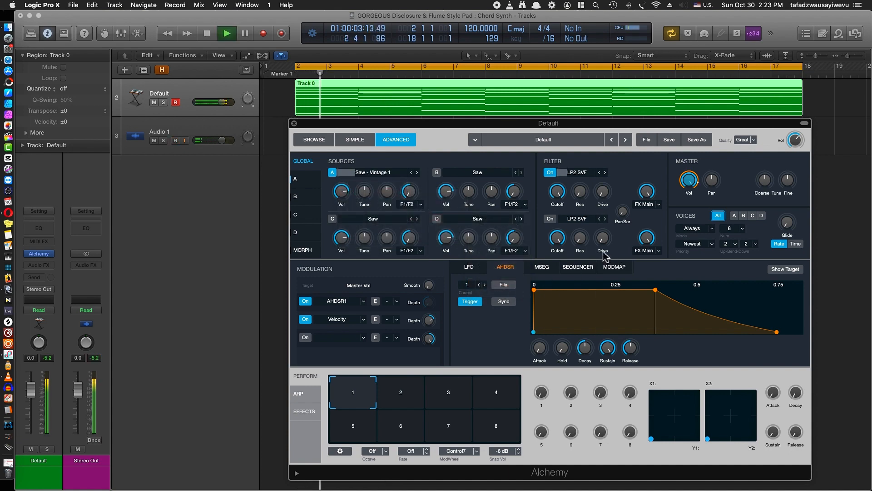
{"action": "key", "text": "space"}
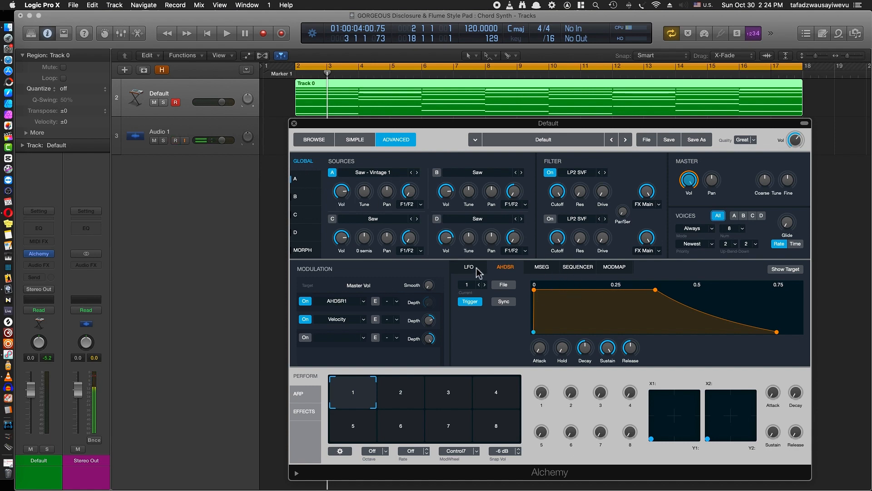
Lengthen the attack of the AHDSR1 master volume envelope to about 0.35 s and audition the chords
{"action": "left_click", "coordinate": [506, 270]}
{"action": "left_click_drag", "start_coordinate": [539, 293], "coordinate": [559, 297]}
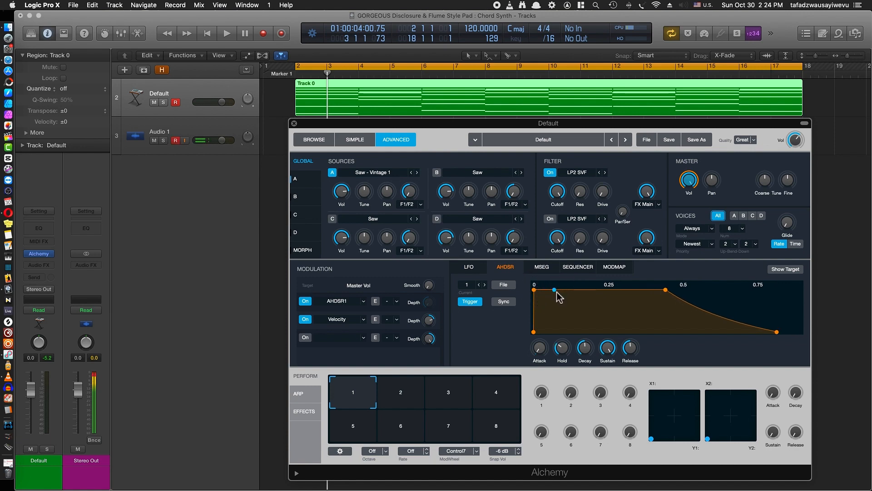
{"action": "left_click_drag", "start_coordinate": [539, 348], "coordinate": [542, 316]}
{"action": "key", "text": "space"}
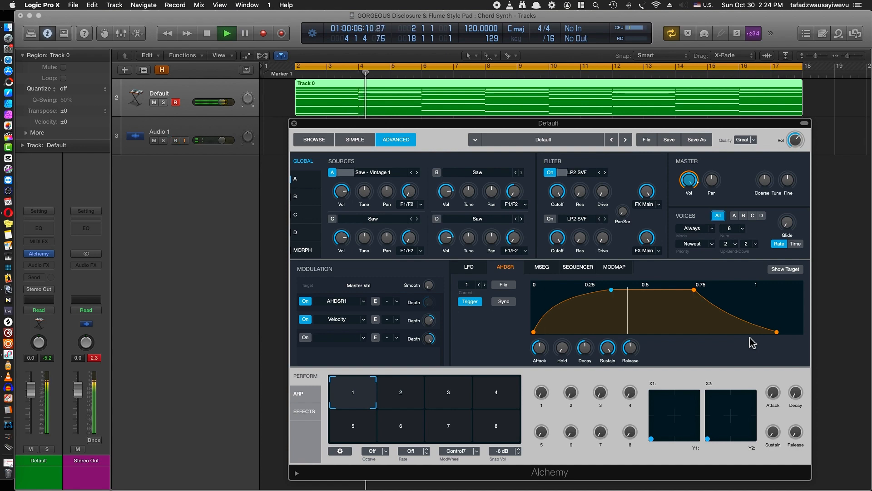
{"action": "key", "text": "space"}
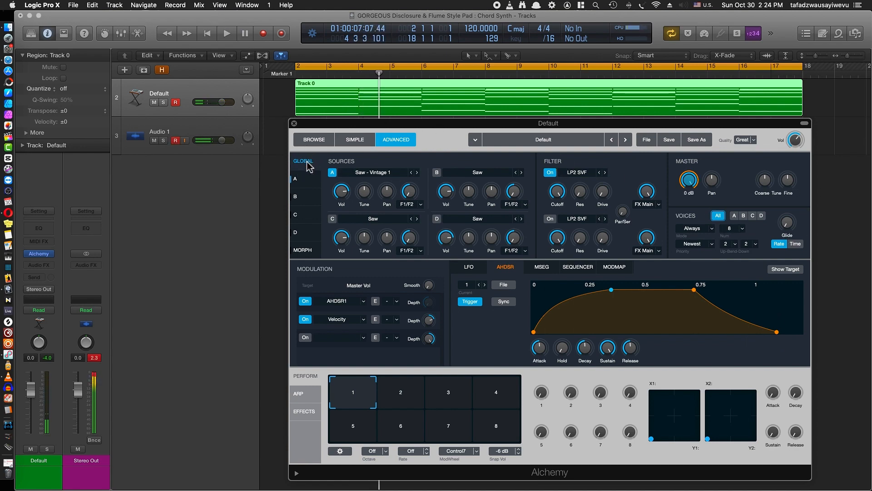
Set the number of voices to 16 and audition the chords
{"action": "left_click", "coordinate": [736, 233]}
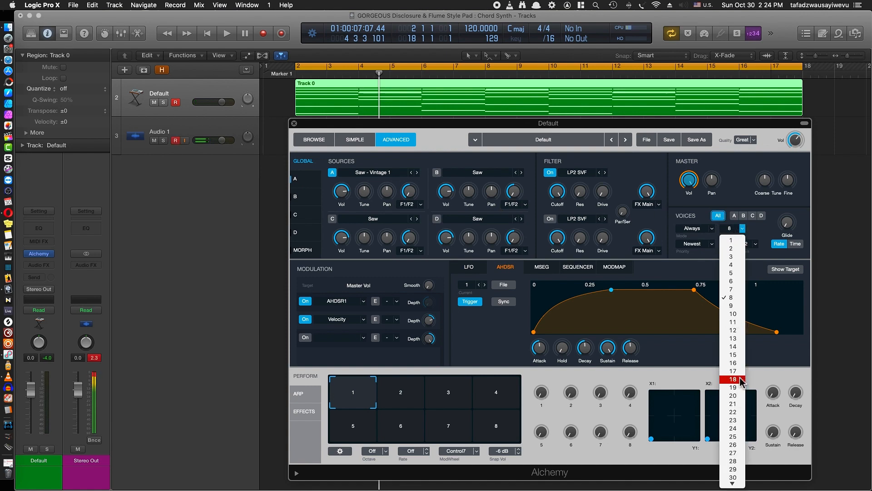
{"action": "left_click", "coordinate": [741, 364]}
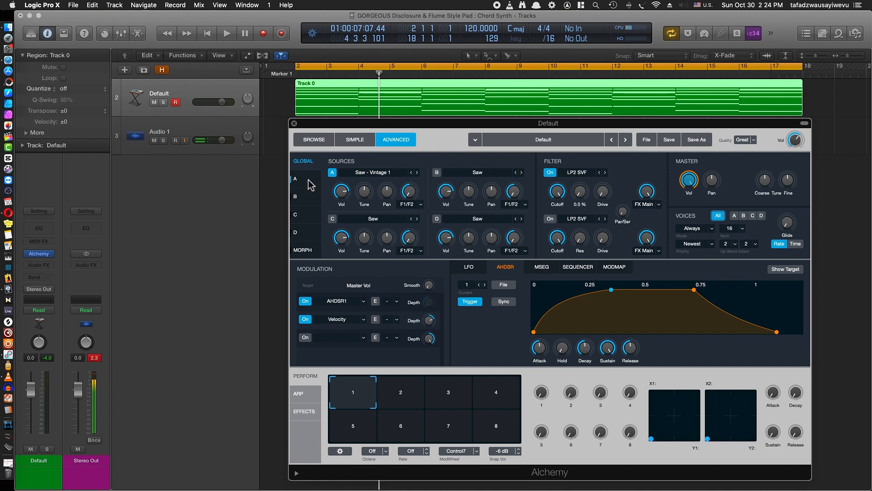
{"action": "key", "text": "space"}
{"action": "key", "text": "space"}
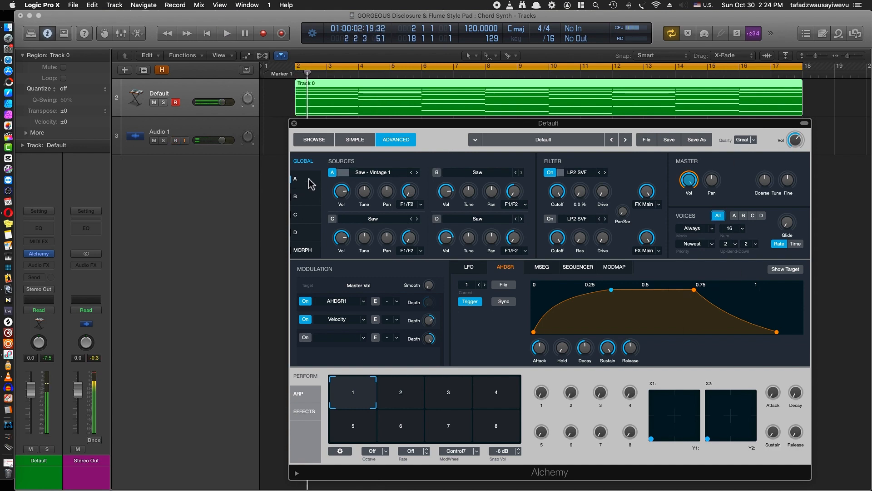
Show source A's detailed settings and add a new AHDSR envelope as modulation of its coarse tune
{"action": "left_click", "coordinate": [308, 182]}
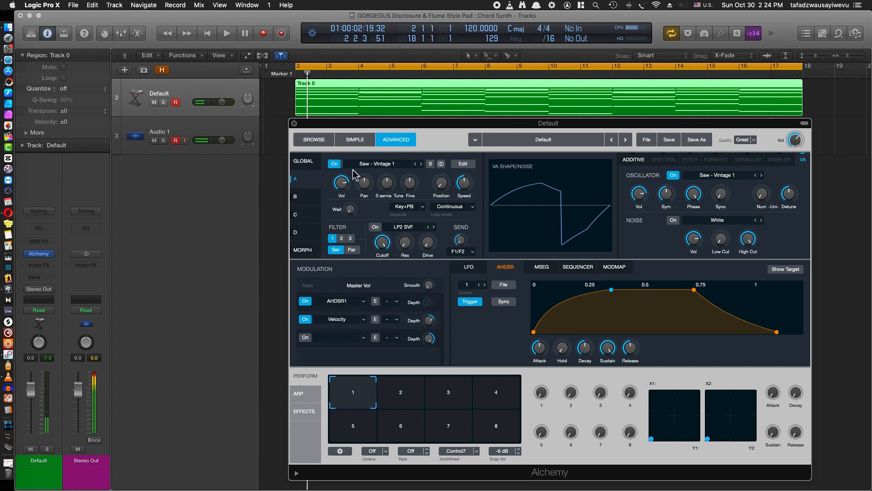
{"action": "left_click", "coordinate": [307, 162]}
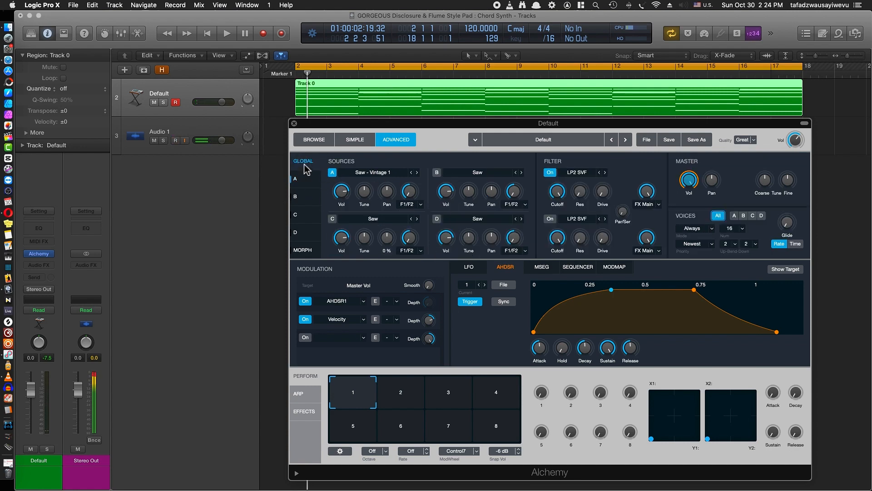
{"action": "left_click", "coordinate": [308, 181]}
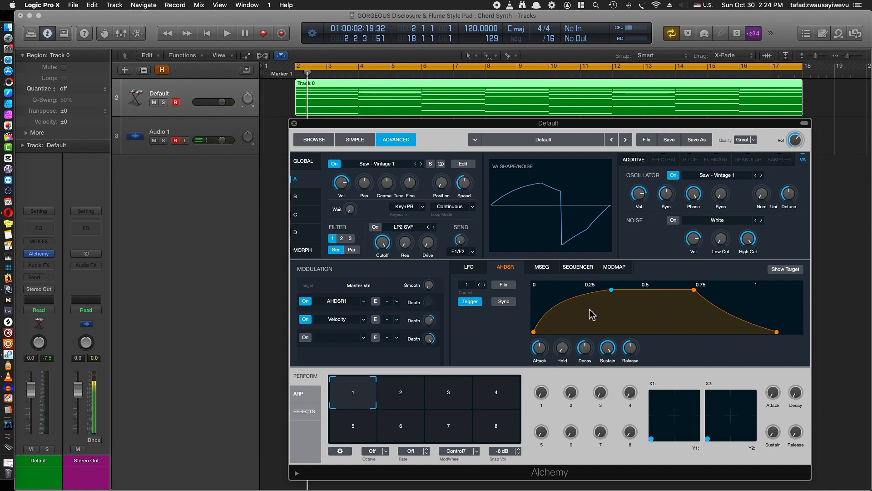
{"action": "right_click", "coordinate": [388, 186]}
{"action": "mouse_move", "coordinate": [409, 190]}
{"action": "mouse_move", "coordinate": [512, 202]}
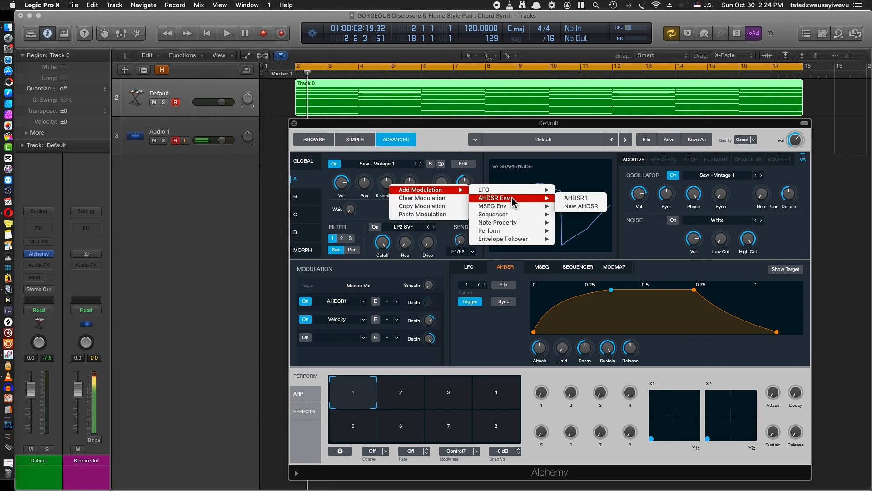
{"action": "left_click", "coordinate": [595, 208]}
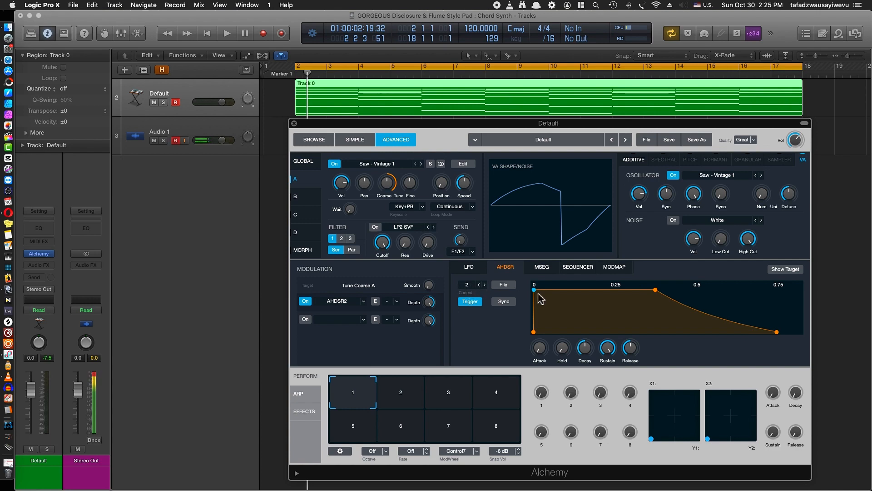
Give AHDSR2 an attack of about 0.36 s and a convex decay curve, auditioning the pitch sweep
{"action": "left_click_drag", "start_coordinate": [535, 290], "coordinate": [544, 291]}
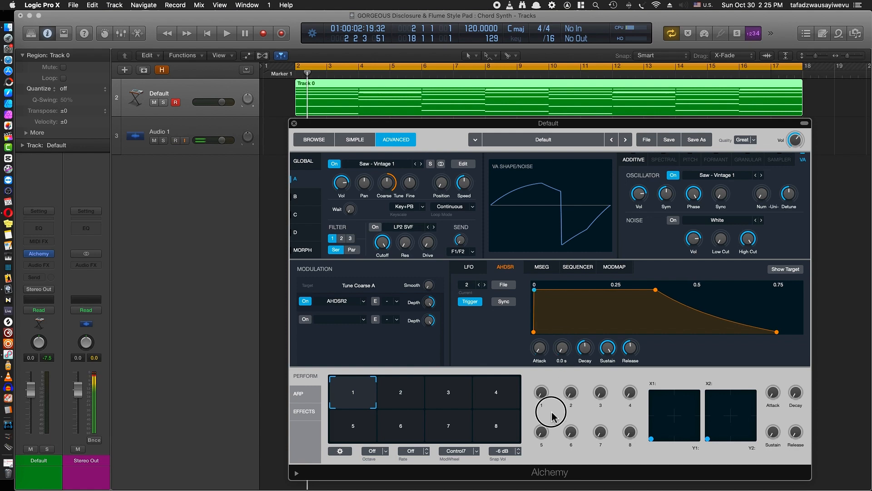
{"action": "left_click_drag", "start_coordinate": [540, 349], "coordinate": [544, 306]}
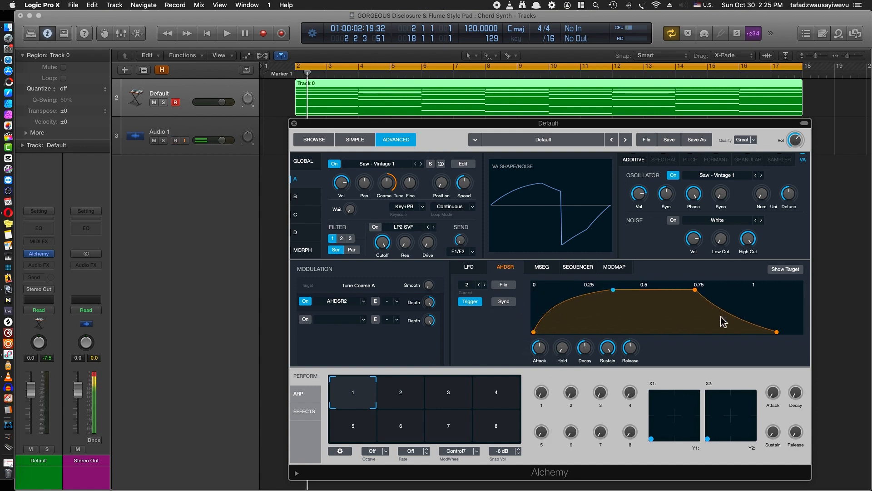
{"action": "mouse_move", "coordinate": [727, 315]}
{"action": "left_mouse_down"}
{"action": "mouse_move", "coordinate": [732, 292]}
{"action": "mouse_move", "coordinate": [726, 315]}
{"action": "mouse_move", "coordinate": [729, 302]}
{"action": "left_mouse_up"}
{"action": "key", "text": "space"}
{"action": "key", "text": "space"}
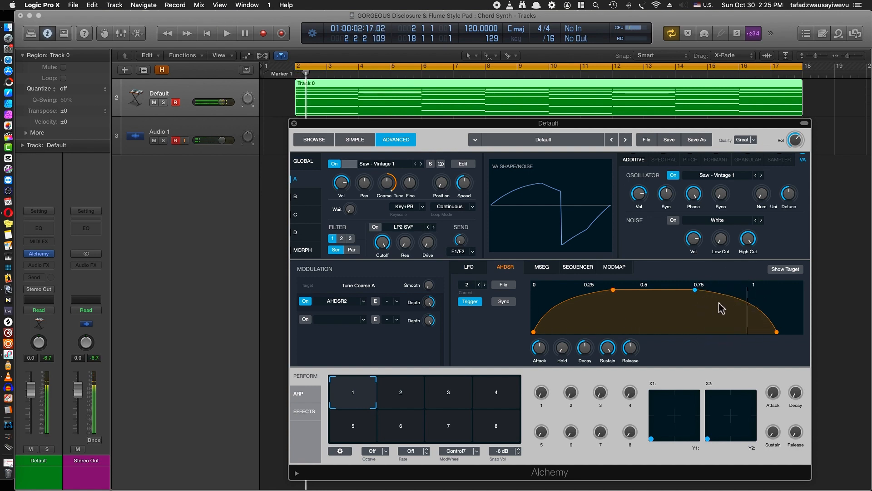
{"action": "key", "text": "space"}
{"action": "key", "text": "space"}
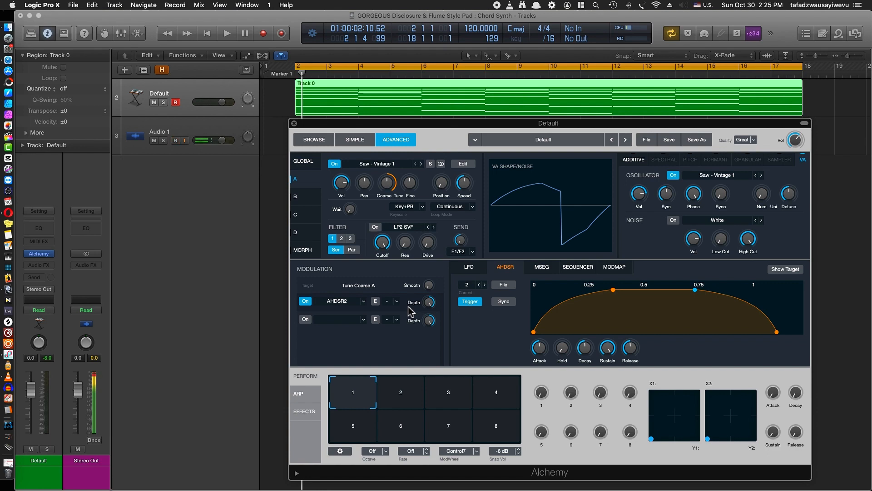
Reduce the depth of the AHDSR2 modulation on source A's coarse tune and audition the chords
{"action": "mouse_move", "coordinate": [432, 307]}
{"action": "left_click_drag", "start_coordinate": [431, 308], "coordinate": [428, 321]}
{"action": "mouse_move", "coordinate": [393, 199]}
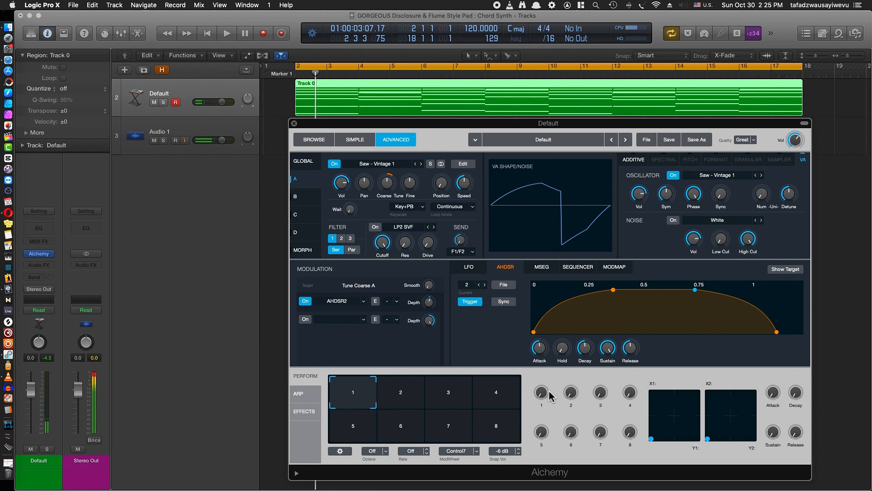
{"action": "key", "text": "space"}
{"action": "key", "text": "space"}
{"action": "key", "text": "space"}
{"action": "key", "text": "space"}
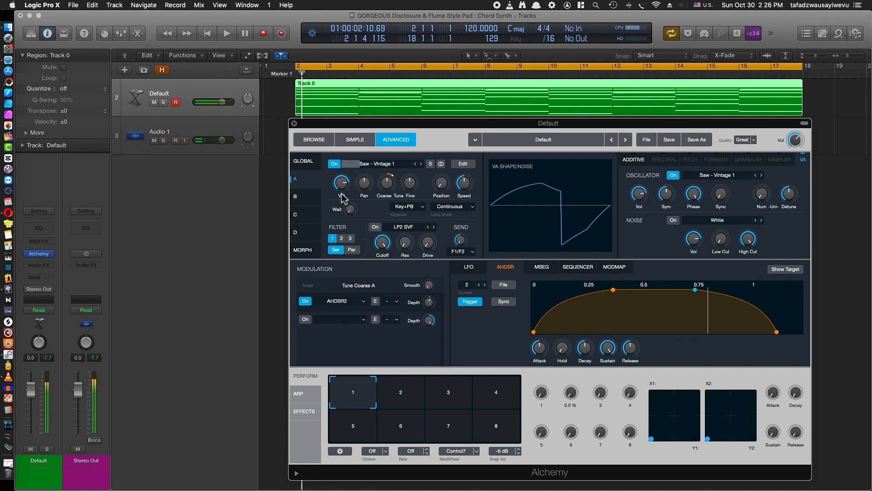
Lower source A's coarse tune to offset the envelope's pitch rise and audition the chords
{"action": "left_click", "coordinate": [389, 183]}
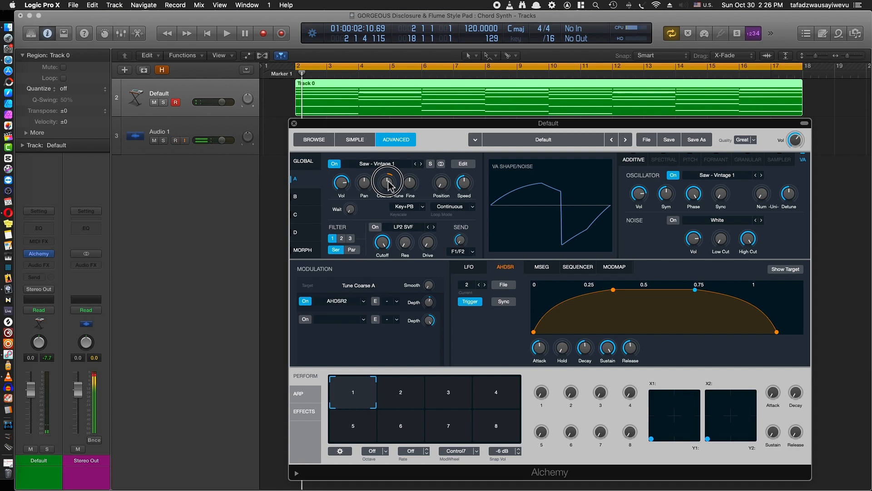
{"action": "left_click_drag", "start_coordinate": [389, 184], "coordinate": [388, 194]}
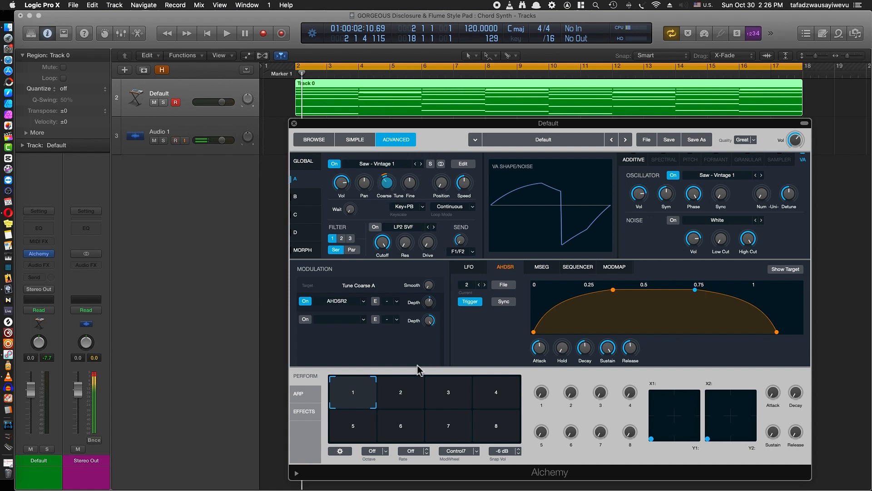
{"action": "key", "text": "space"}
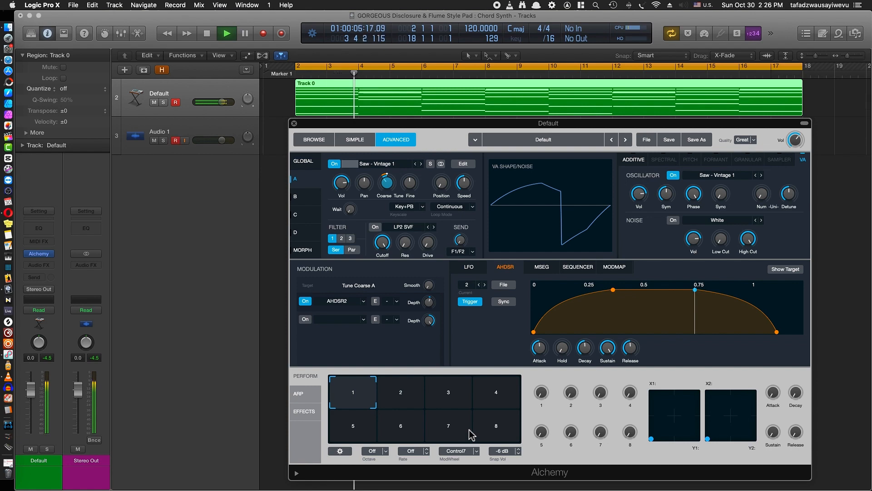
{"action": "key", "text": "space"}
Enable White noise in source A and lower its volume while the chords play
{"action": "mouse_move", "coordinate": [693, 240]}
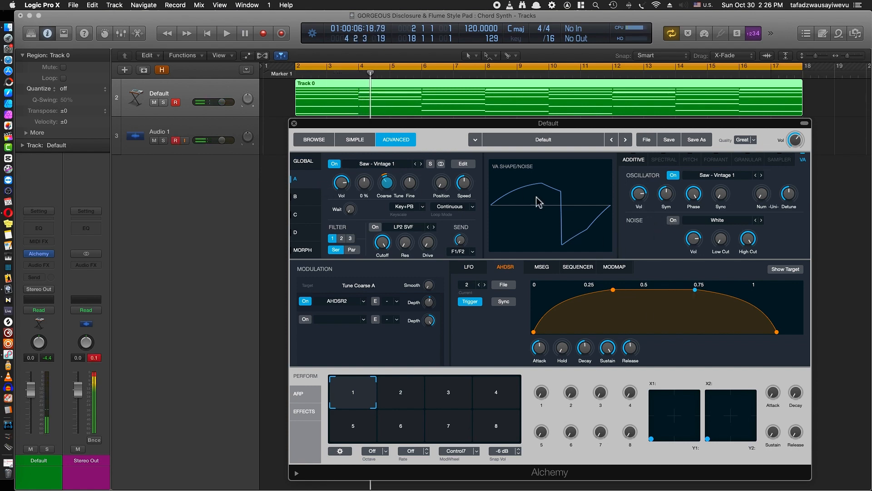
{"action": "left_click", "coordinate": [673, 220]}
{"action": "key", "text": "space"}
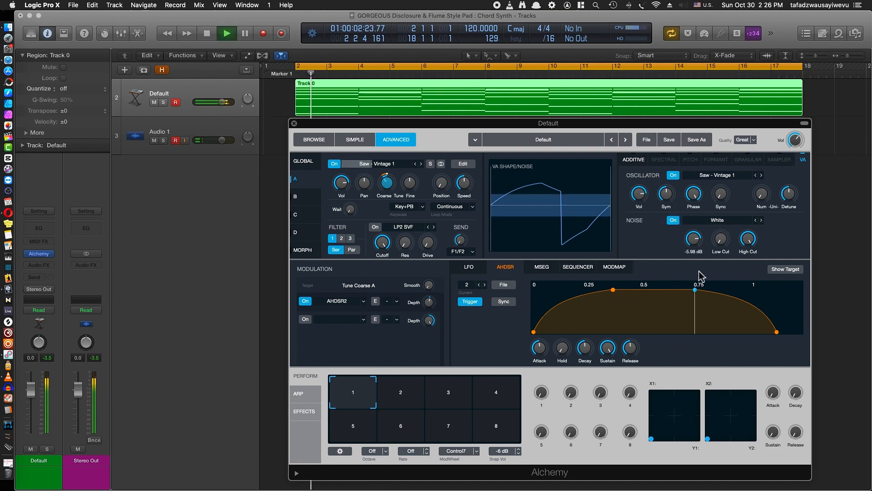
{"action": "key", "text": "space"}
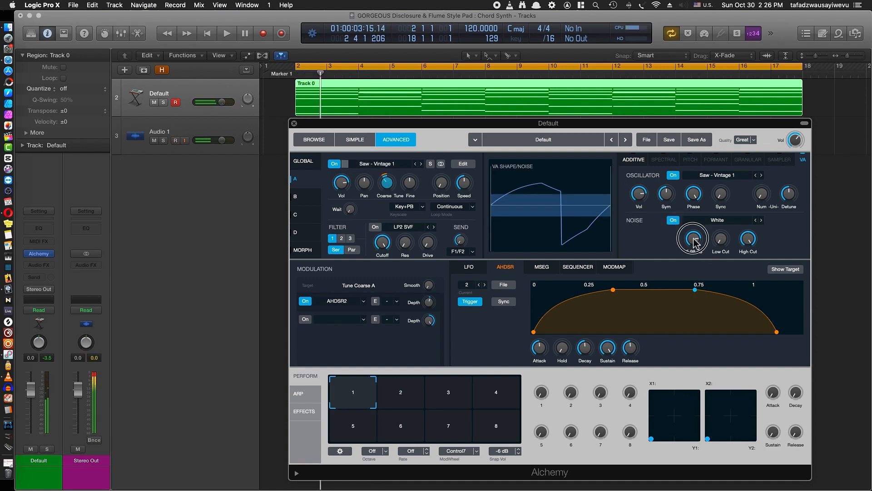
{"action": "key", "text": "space"}
{"action": "left_click_drag", "start_coordinate": [693, 243], "coordinate": [688, 270]}
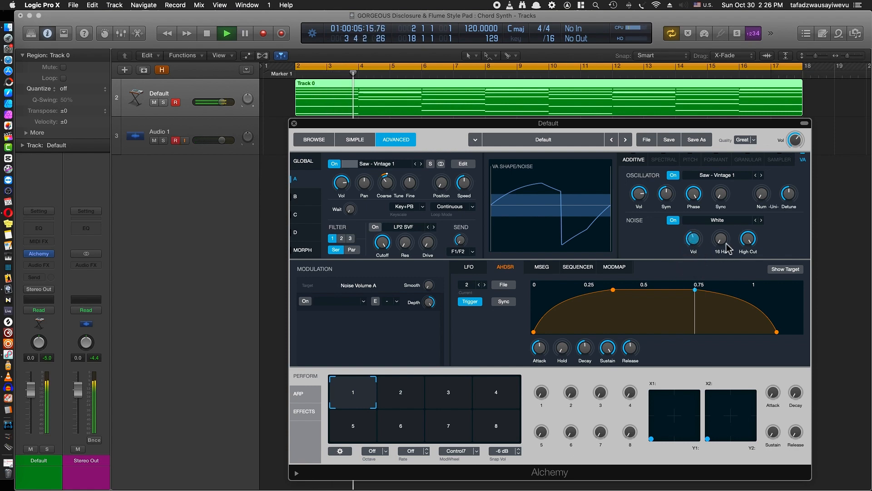
Raise the noise's low cut, reduce its high cut to about 8425 Hz, and audition the chords
{"action": "left_click_drag", "start_coordinate": [726, 249], "coordinate": [723, 218]}
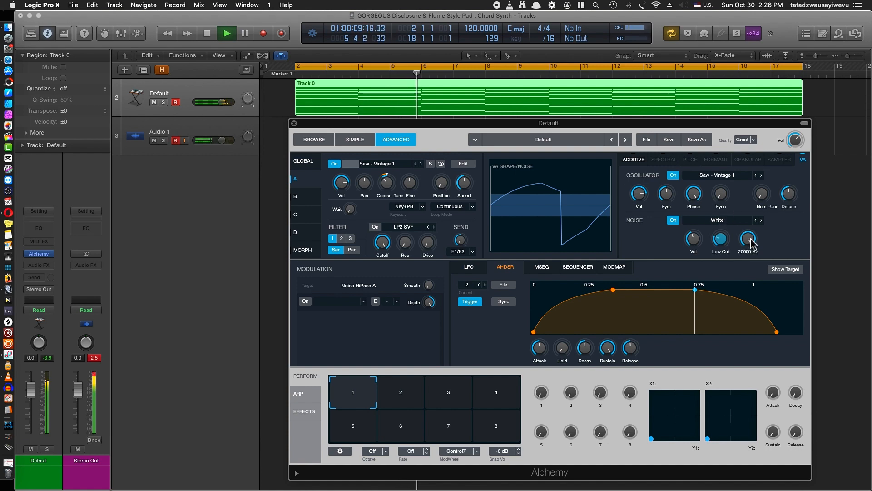
{"action": "left_click_drag", "start_coordinate": [750, 245], "coordinate": [748, 261]}
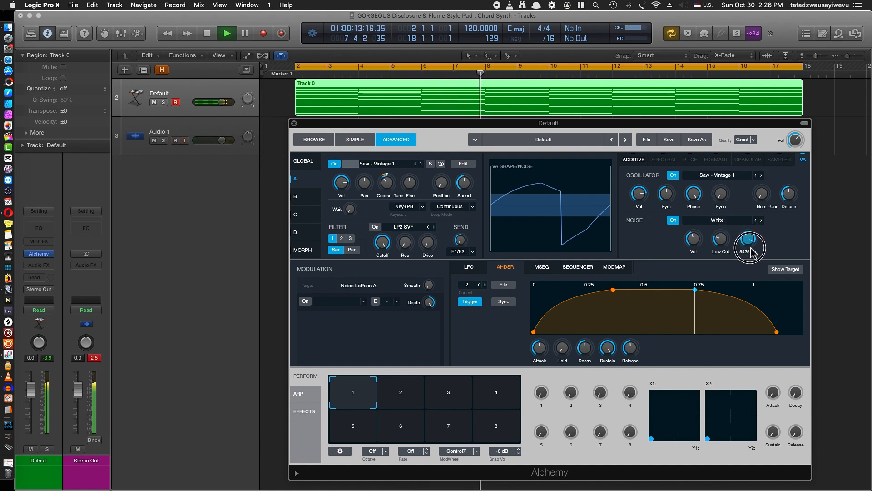
{"action": "key", "text": "space"}
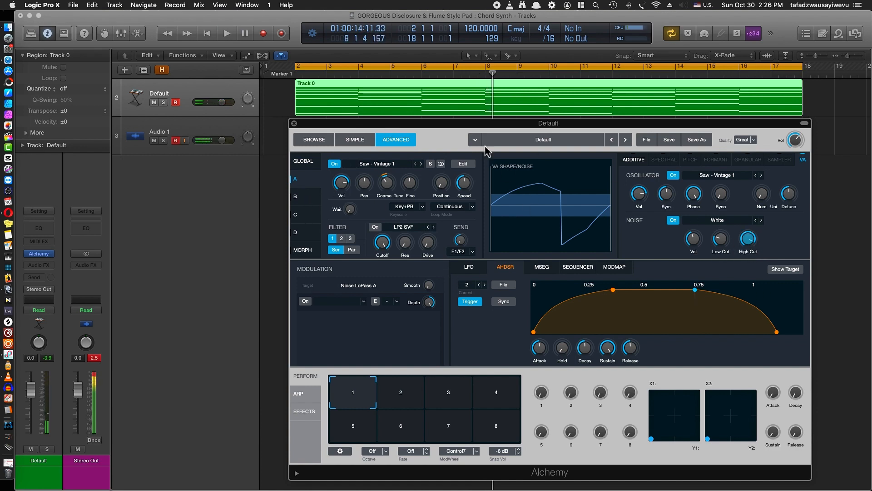
{"action": "left_click", "coordinate": [305, 162]}
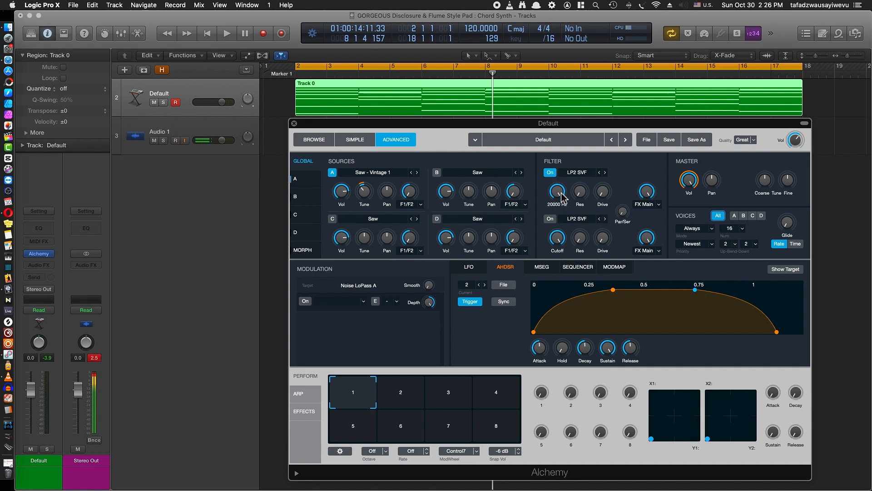
{"action": "key", "text": "space"}
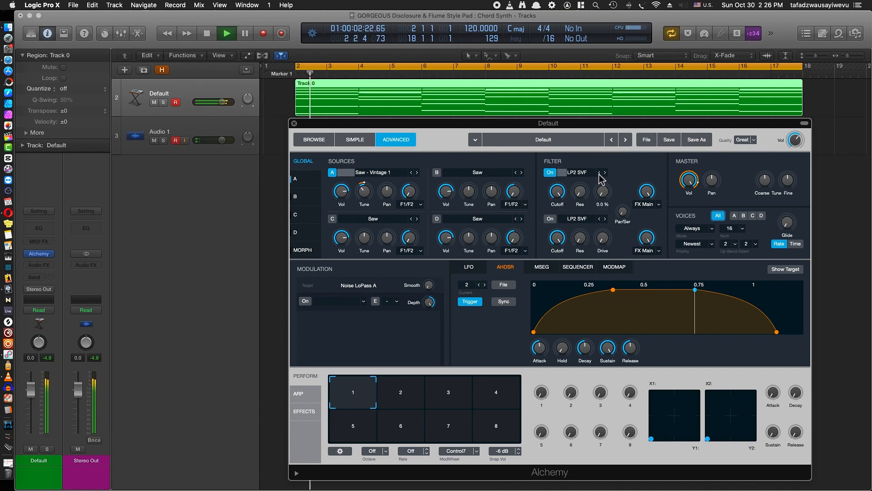
Raise the unison voice number of source A's Saw - Vintage 1 oscillator while auditioning the chords
{"action": "left_click", "coordinate": [305, 186]}
{"action": "key", "text": "space"}
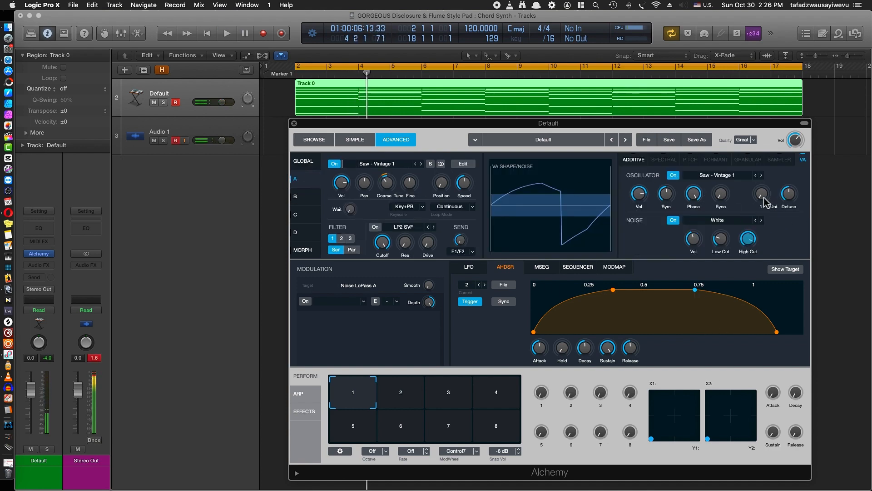
{"action": "left_click_drag", "start_coordinate": [766, 200], "coordinate": [765, 192]}
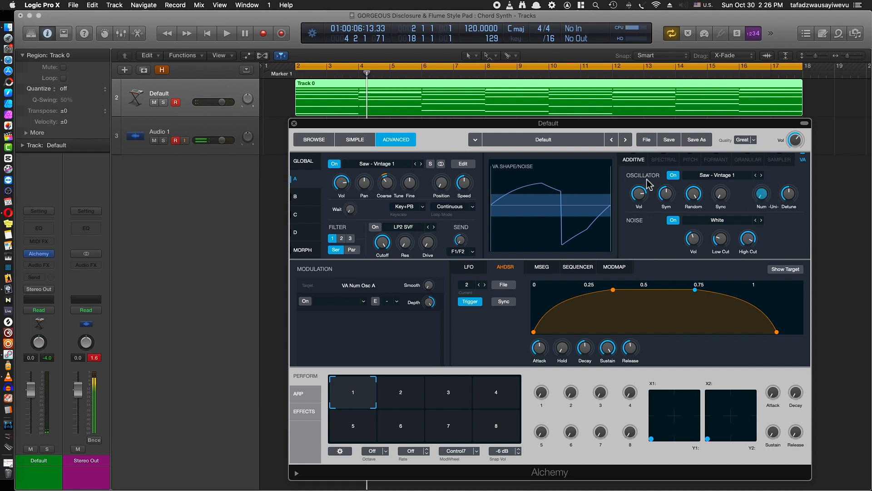
{"action": "left_click", "coordinate": [764, 200]}
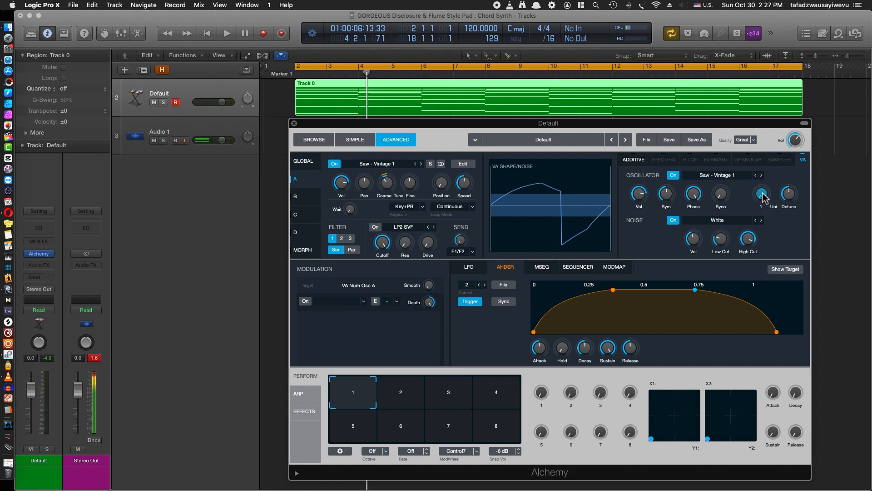
{"action": "key", "text": "space"}
{"action": "left_click_drag", "start_coordinate": [763, 197], "coordinate": [767, 177]}
{"action": "left_click_drag", "start_coordinate": [768, 169], "coordinate": [768, 164]}
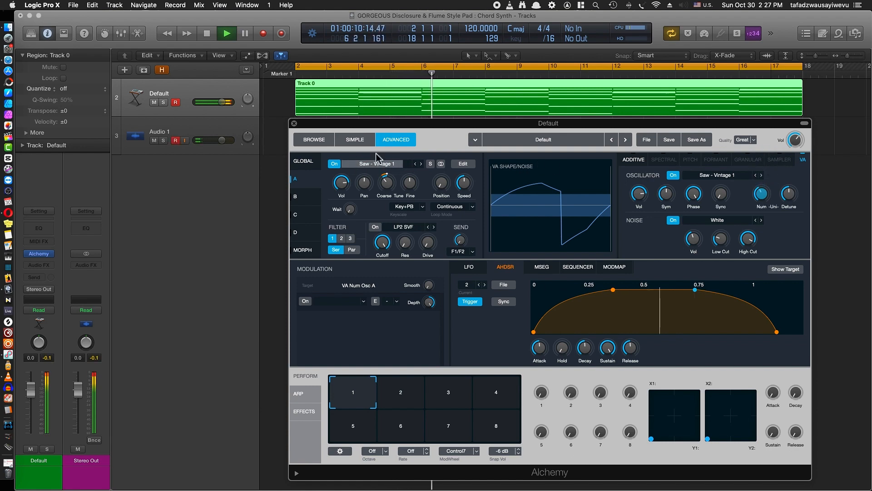
{"action": "key", "text": "space"}
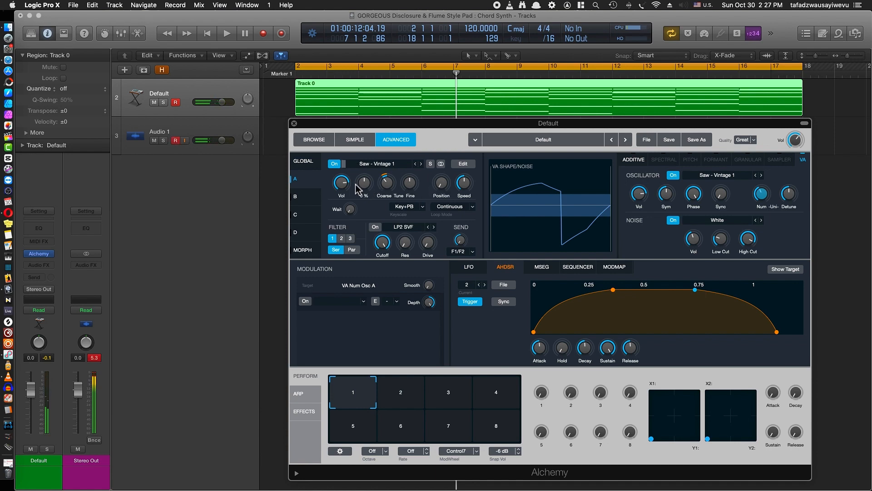
Lower source A's volume to about -8.4 dB and audition the chords
{"action": "left_click_drag", "start_coordinate": [345, 184], "coordinate": [344, 187]}
{"action": "key", "text": "space"}
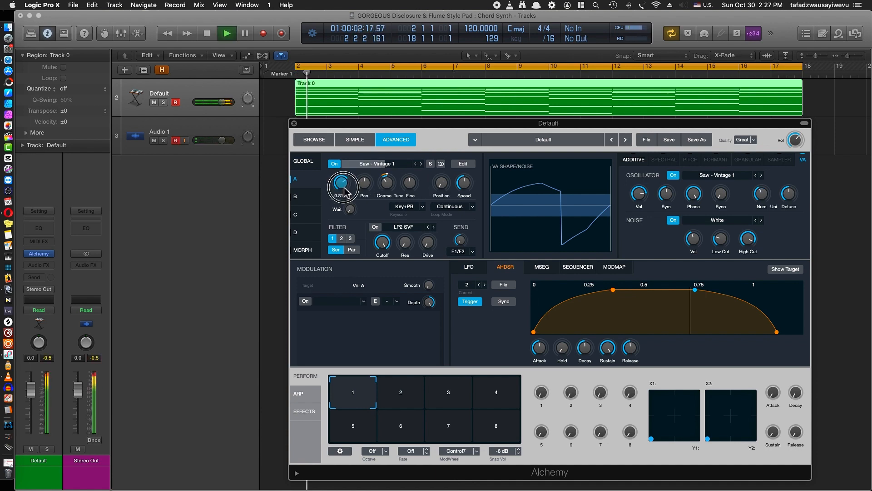
{"action": "key", "text": "space"}
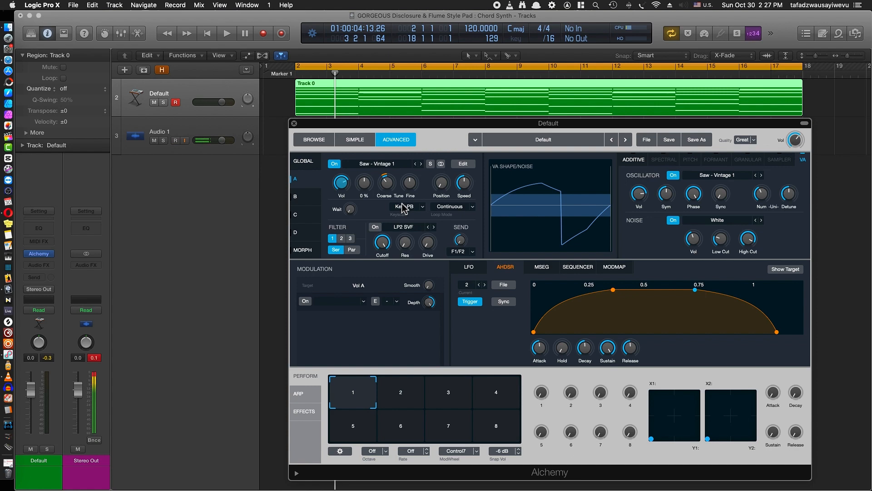
{"action": "key", "text": "space"}
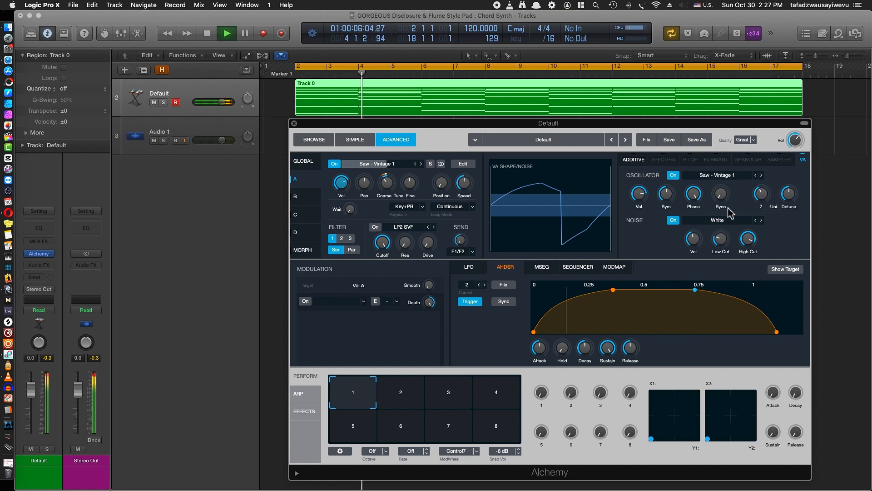
{"action": "key", "text": "space"}
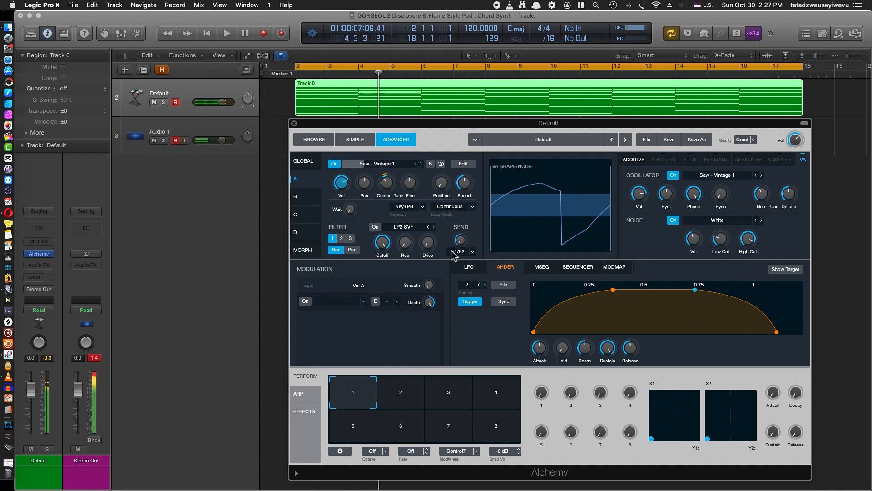
Set the first global filter to LP2 BQ and raise its resonance to about 14.6%
{"action": "left_click", "coordinate": [304, 162]}
{"action": "left_click", "coordinate": [312, 180]}
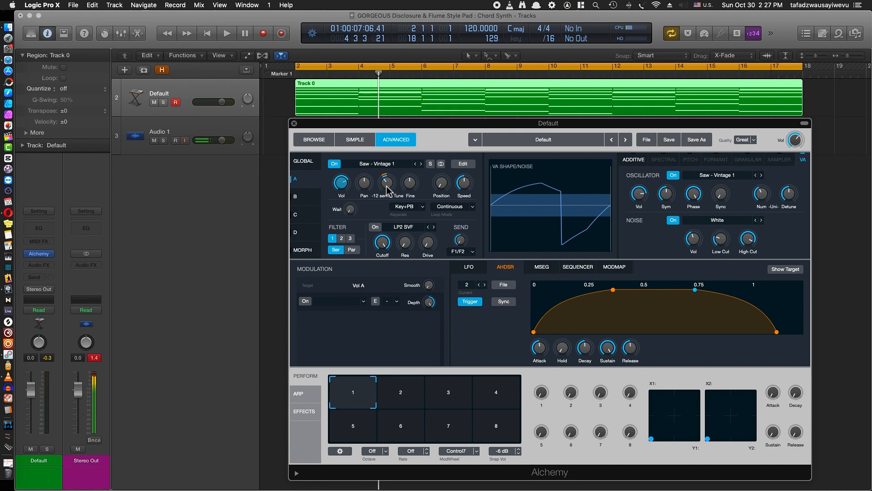
{"action": "left_click", "coordinate": [303, 162]}
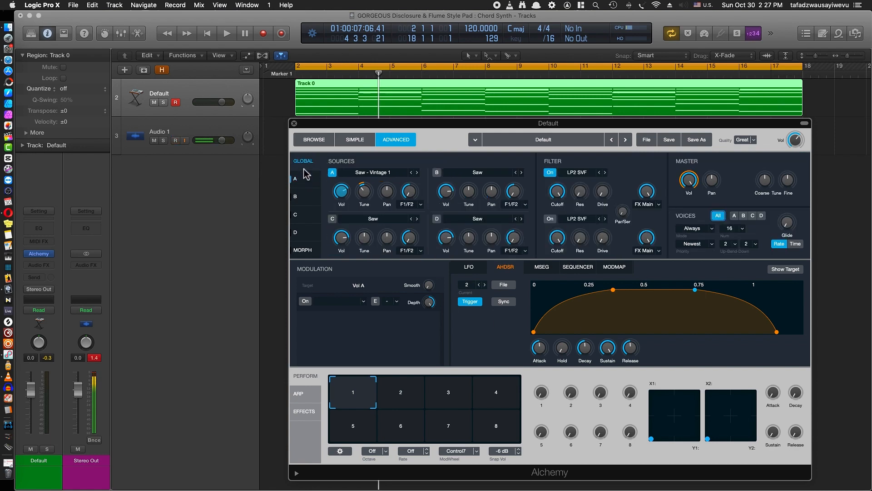
{"action": "left_click", "coordinate": [586, 174]}
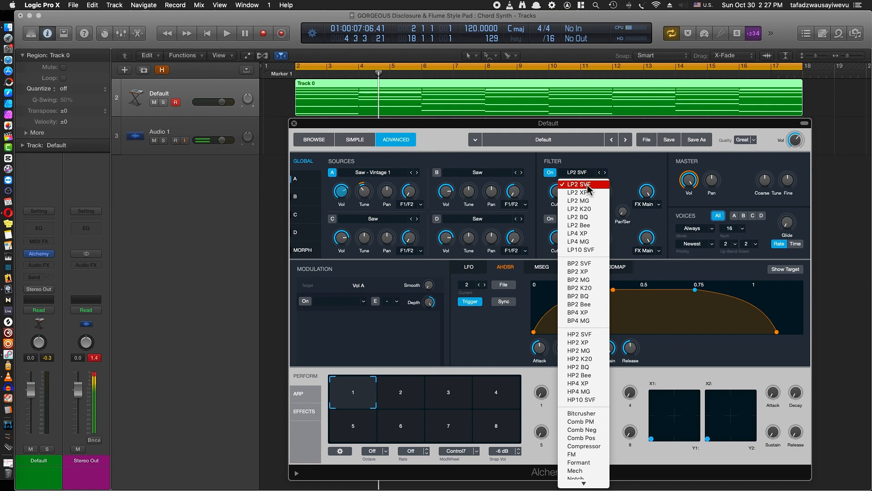
{"action": "left_click", "coordinate": [590, 224]}
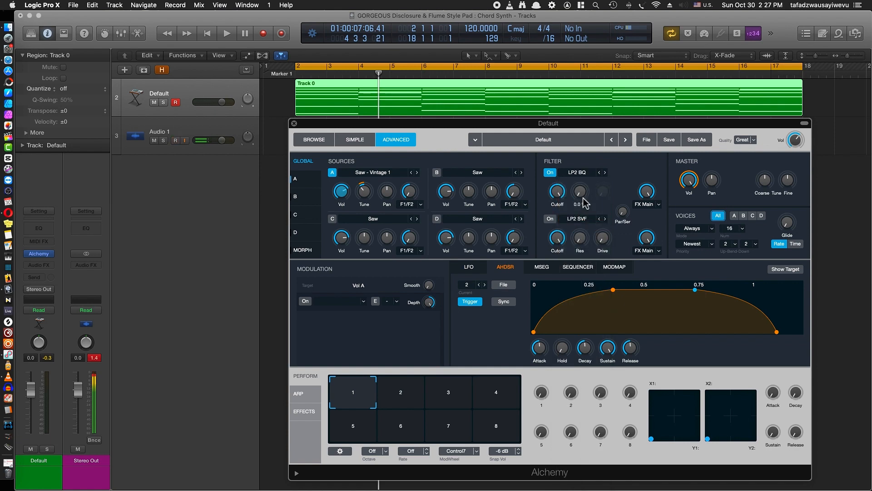
{"action": "left_click_drag", "start_coordinate": [582, 196], "coordinate": [586, 187]}
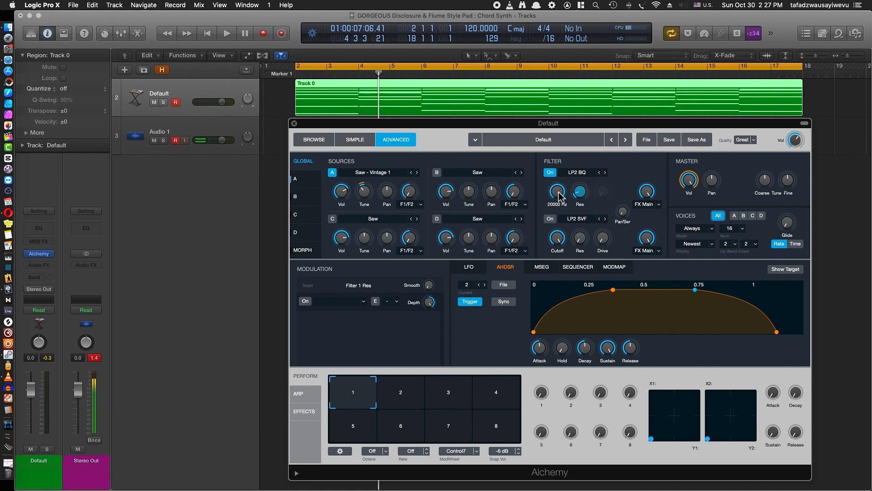
Sweep the first global filter's cutoff and audition the chords
{"action": "left_click_drag", "start_coordinate": [559, 196], "coordinate": [558, 227]}
{"action": "key", "text": "space"}
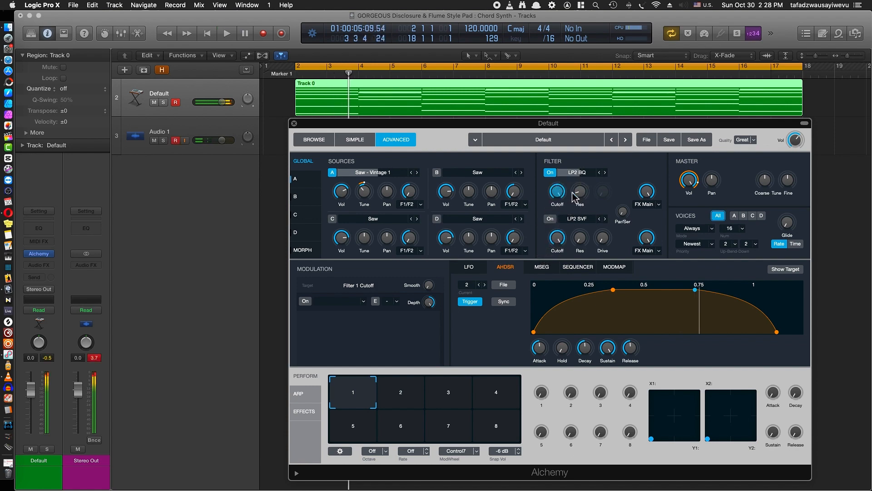
{"action": "key", "text": "space"}
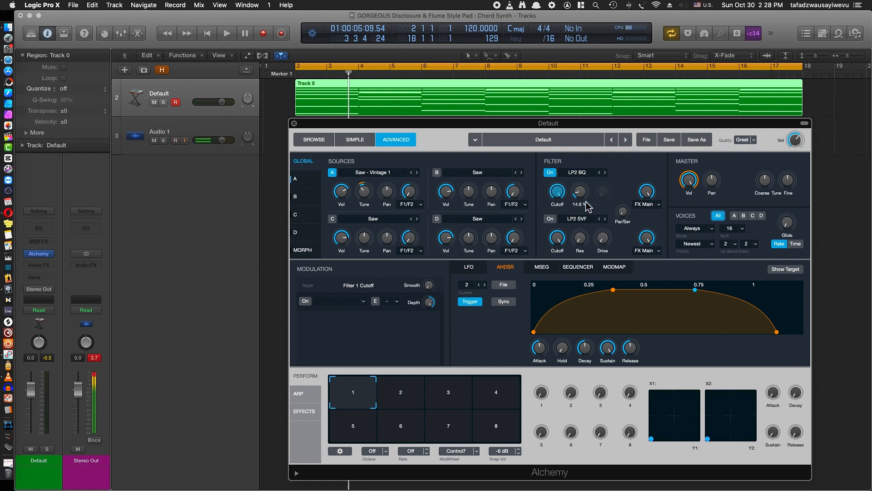
Put the Default track in Latch automation mode with automation shown, and lower filter 1's cutoff to 16 Hz
{"action": "left_click", "coordinate": [42, 310]}
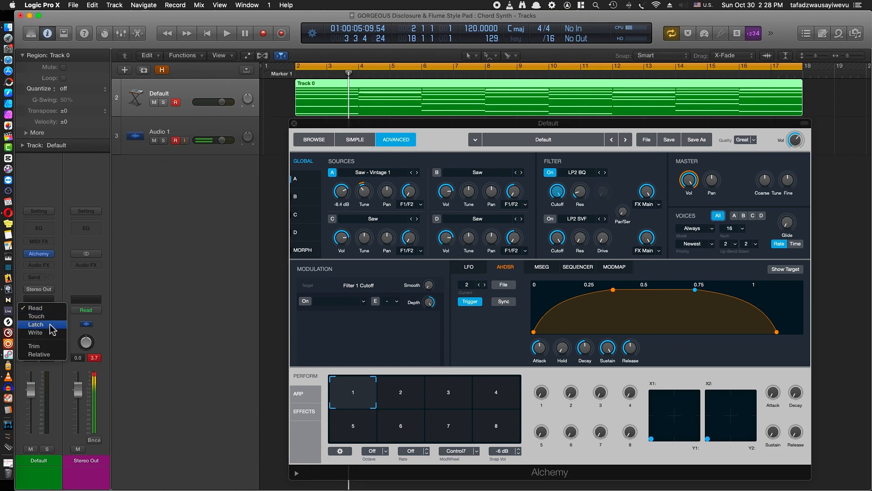
{"action": "left_click", "coordinate": [52, 324]}
{"action": "left_click_drag", "start_coordinate": [551, 195], "coordinate": [553, 298]}
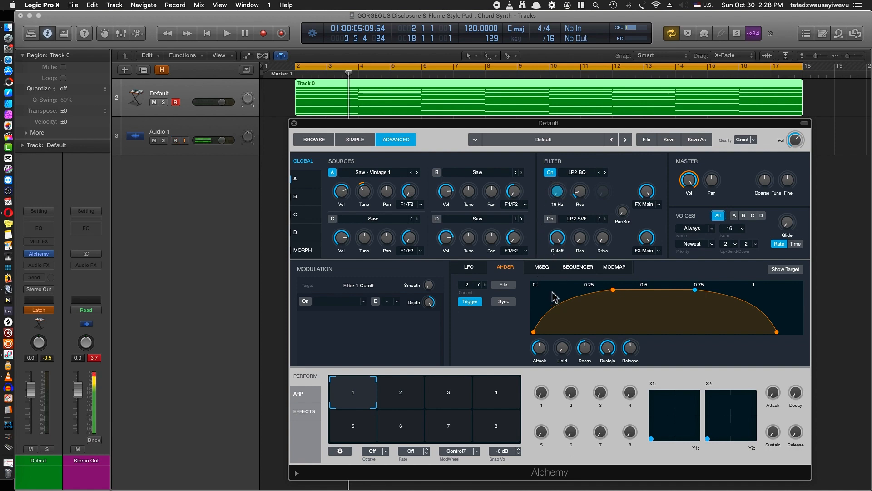
{"action": "left_click", "coordinate": [247, 56]}
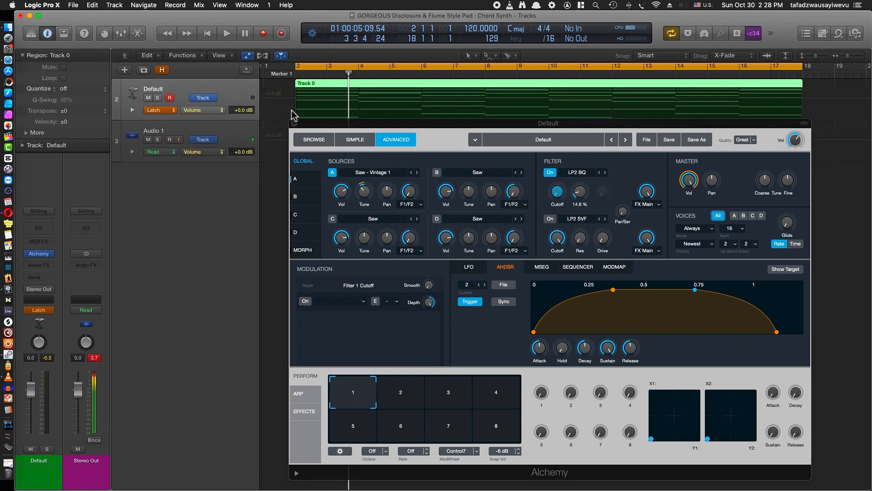
Record live automation of filter 1's cutoff, sweeping from 16 Hz up to 20000 Hz and back down to 16 Hz
{"action": "left_click", "coordinate": [561, 198]}
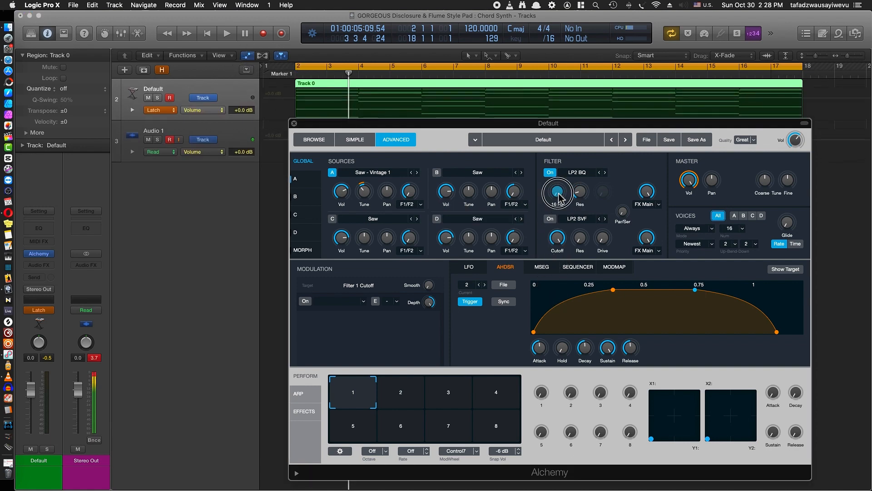
{"action": "key", "text": "space"}
{"action": "left_click_drag", "start_coordinate": [559, 198], "coordinate": [530, 207]}
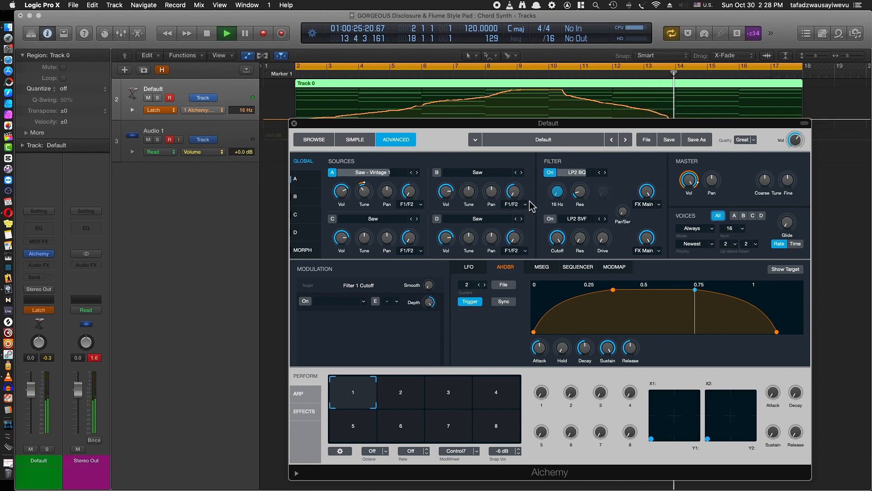
Stop playback and return the Default track's automation mode to Read
{"action": "key", "text": "space"}
{"action": "left_click", "coordinate": [43, 311]}
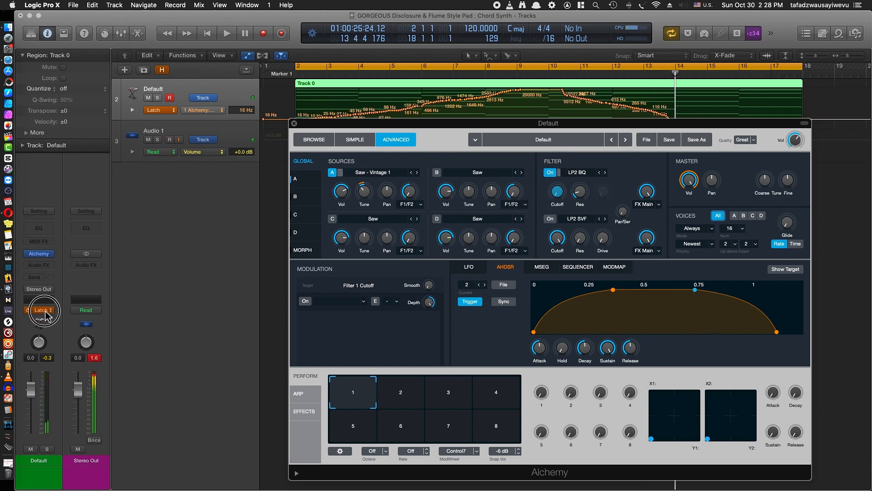
{"action": "left_click", "coordinate": [51, 293]}
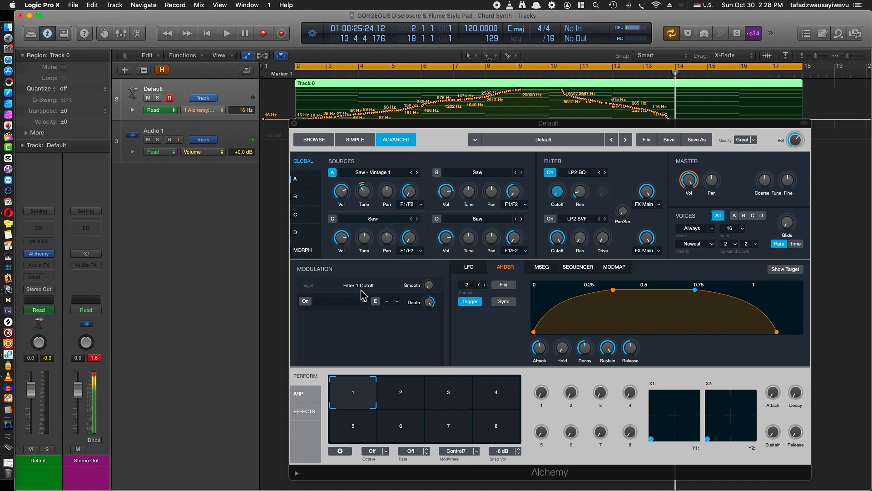
Play back the recorded cutoff automation briefly and undo it
{"action": "key", "text": "space"}
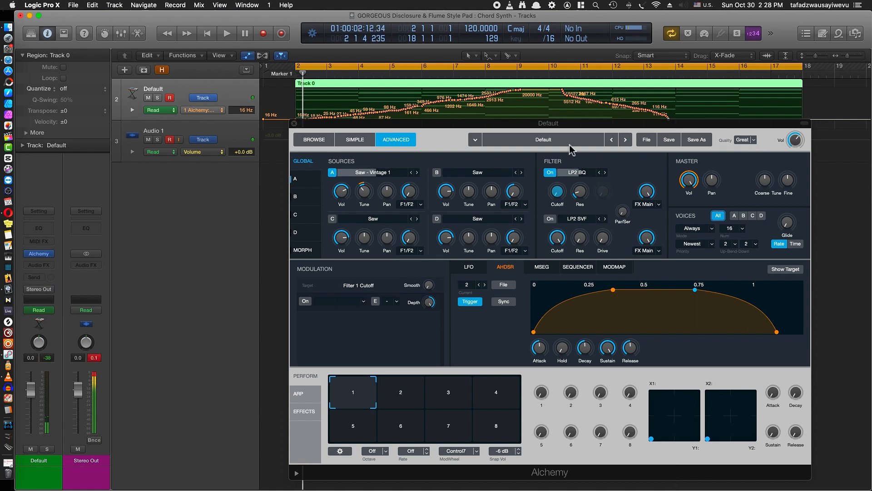
{"action": "key", "text": "super+z"}
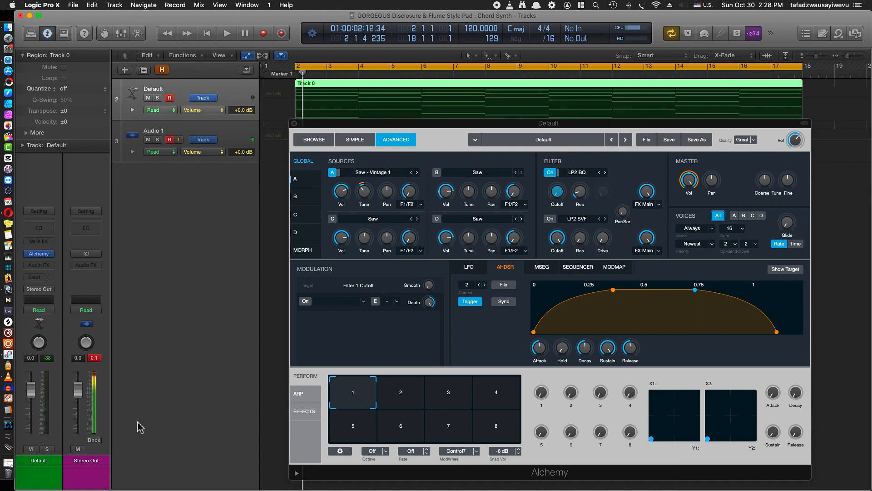
Reveal the Default track's additional automation lane and add Perform Control1 as modulation of filter 1's cutoff
{"action": "left_click", "coordinate": [132, 111]}
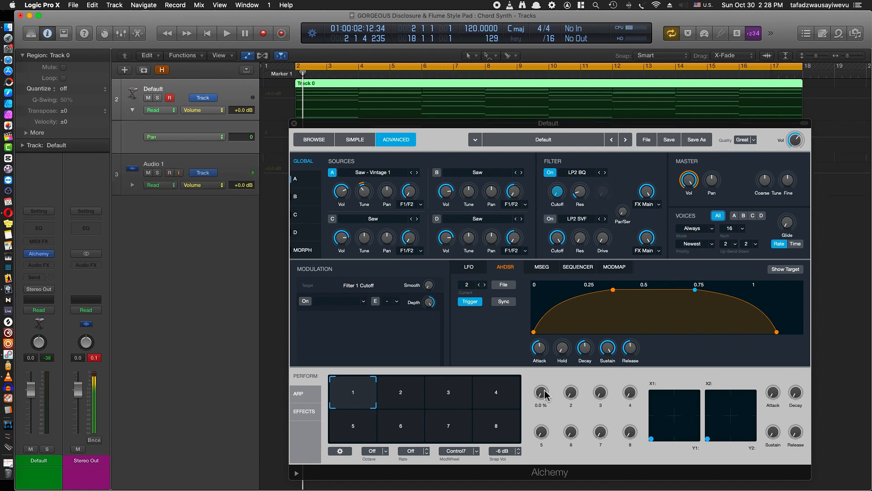
{"action": "right_click", "coordinate": [557, 192]}
{"action": "mouse_move", "coordinate": [593, 200]}
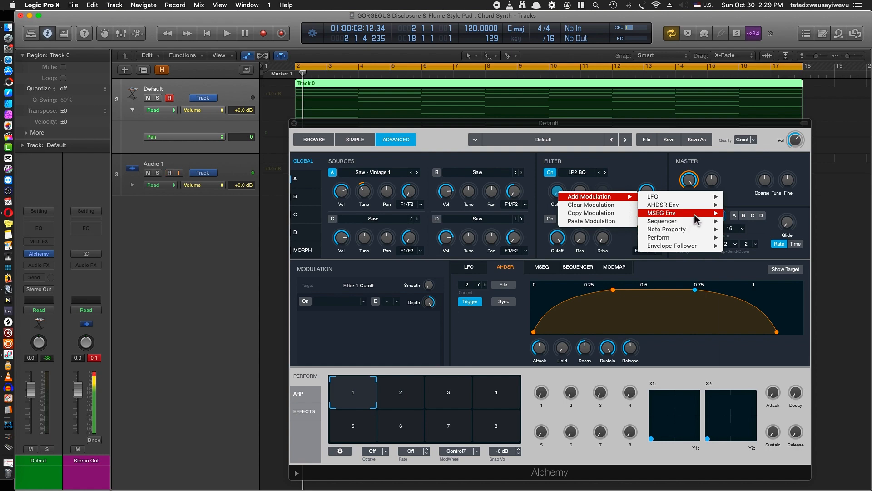
{"action": "mouse_move", "coordinate": [706, 238]}
{"action": "left_click", "coordinate": [763, 240]}
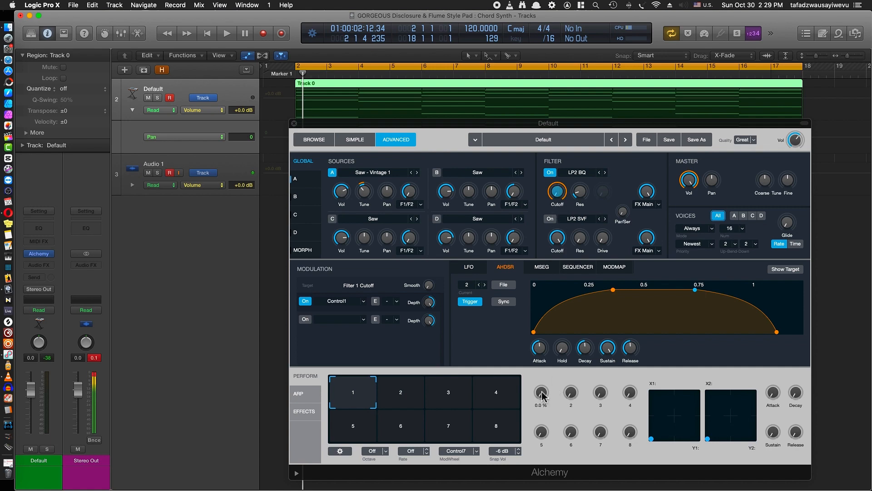
Test the cutoff modulation by turning Perform control 1 while the chords play, returning it to 0%
{"action": "left_click_drag", "start_coordinate": [541, 391], "coordinate": [534, 428]}
{"action": "key", "text": "space"}
{"action": "key", "text": "space"}
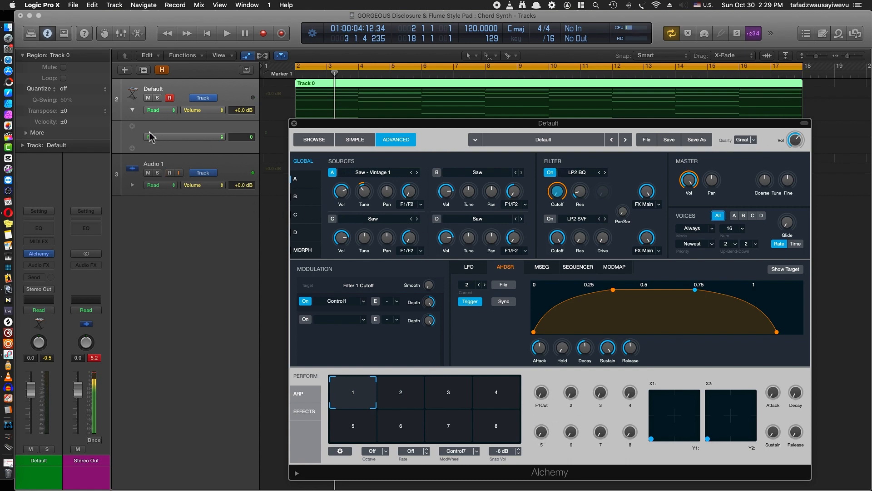
Assign Alchemy's Perform F1Cut parameter to the Default track's second automation lane
{"action": "left_click", "coordinate": [132, 110]}
{"action": "left_click", "coordinate": [132, 110]}
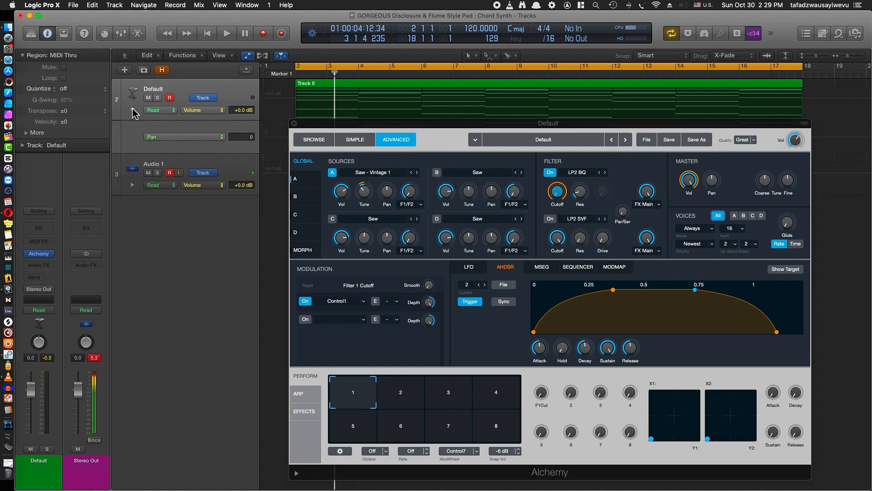
{"action": "left_click", "coordinate": [187, 139]}
{"action": "mouse_move", "coordinate": [224, 111]}
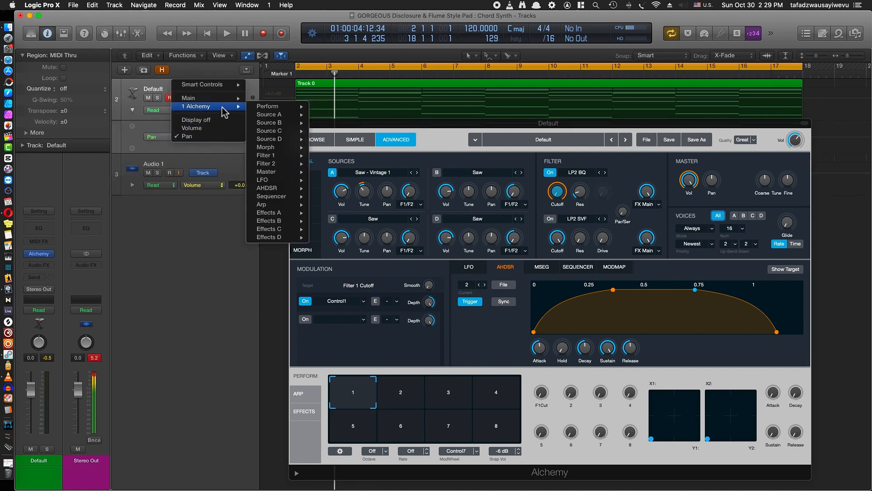
{"action": "mouse_move", "coordinate": [293, 107]}
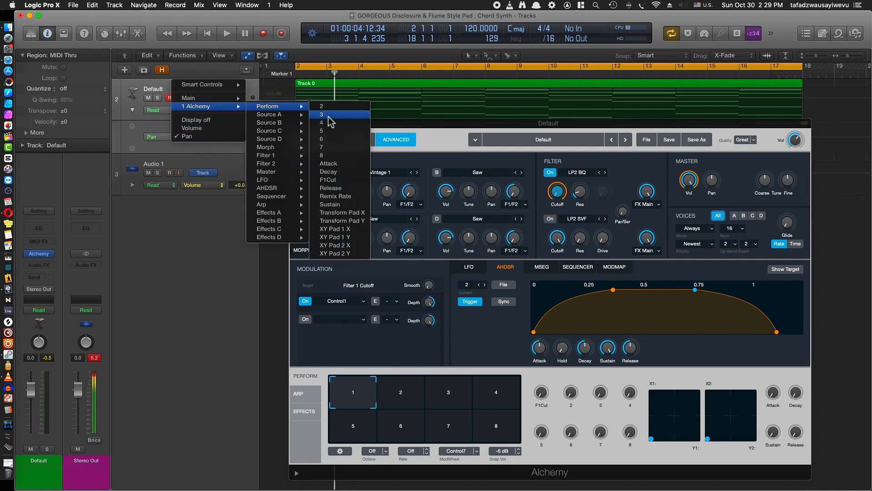
{"action": "left_click", "coordinate": [331, 181]}
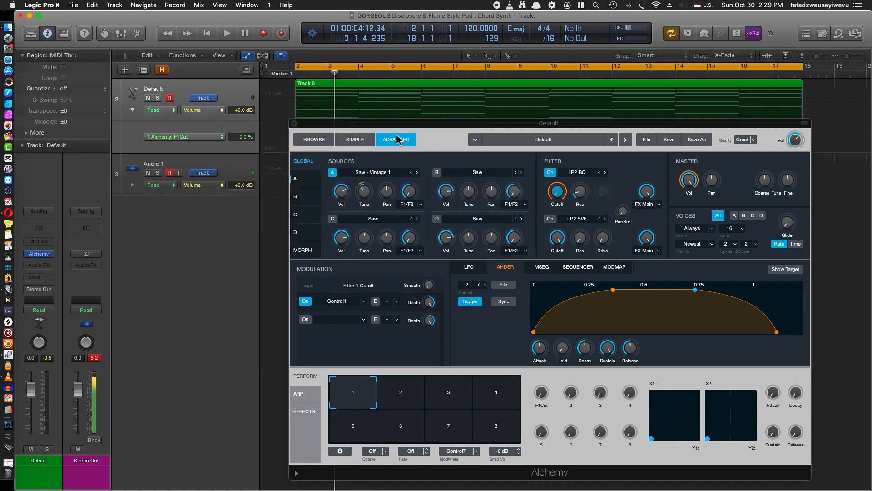
Draw F1Cut automation rising from 0% at bar 2 to 100% at bar 16, falling to 0% at bar 18, and audition it
{"action": "left_click_drag", "start_coordinate": [395, 124], "coordinate": [388, 167]}
{"action": "left_click", "coordinate": [355, 134]}
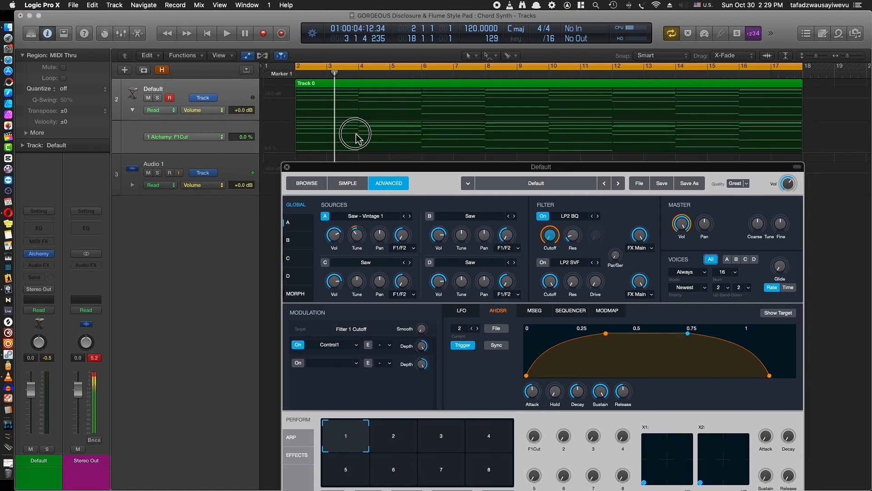
{"action": "left_click", "coordinate": [295, 152]}
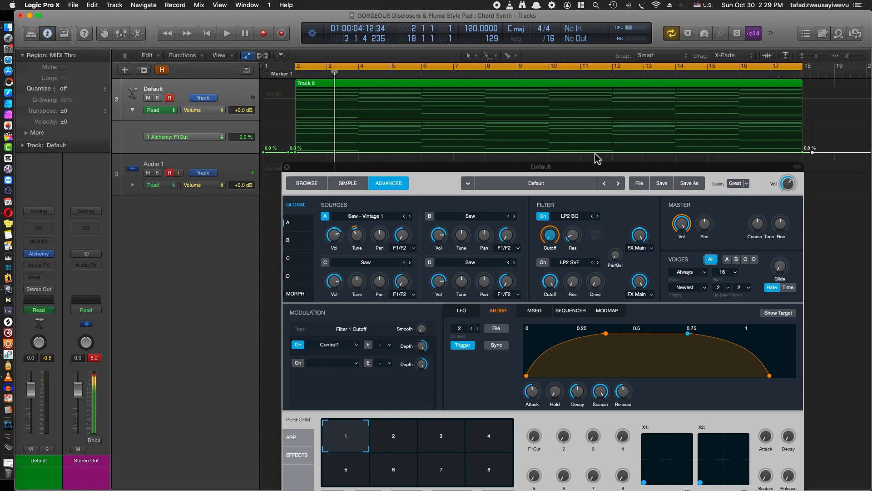
{"action": "left_click", "coordinate": [740, 152]}
{"action": "left_click_drag", "start_coordinate": [740, 150], "coordinate": [739, 123]}
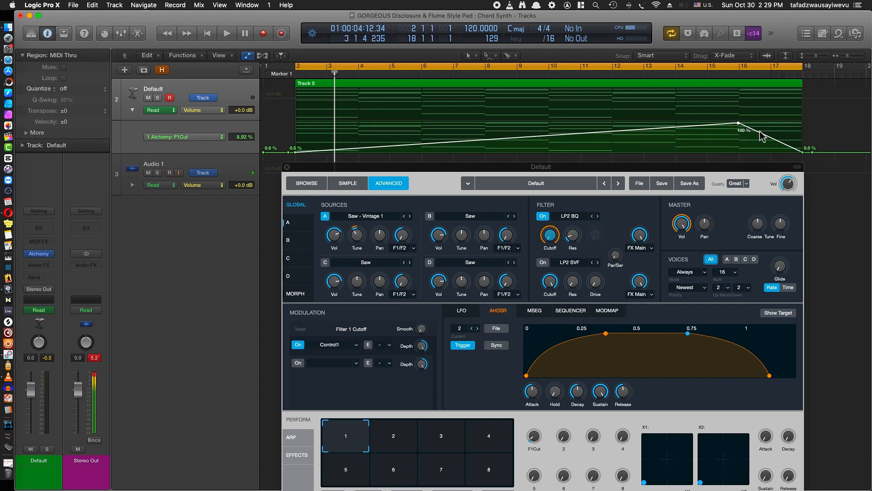
{"action": "key", "text": "space"}
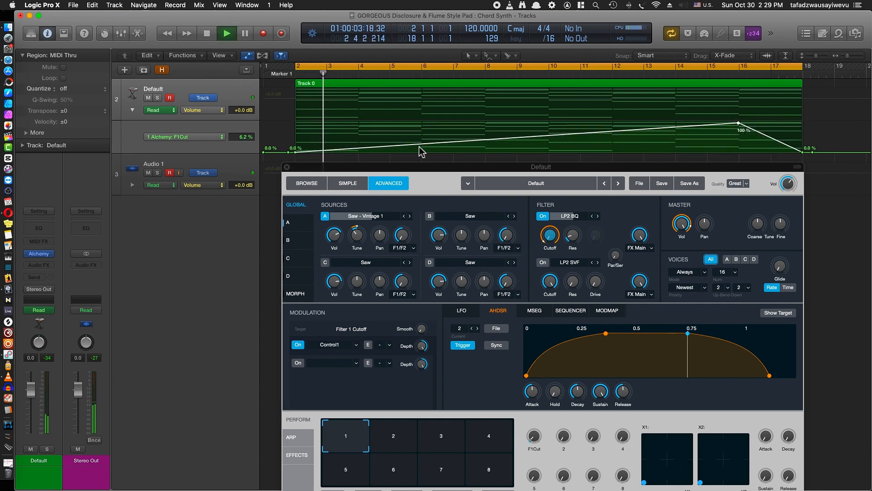
{"action": "key", "text": "space"}
Bend the rising F1Cut ramp into an upward-bowed curve with the Automation Curve Tool and audition it
{"action": "left_click", "coordinate": [489, 56]}
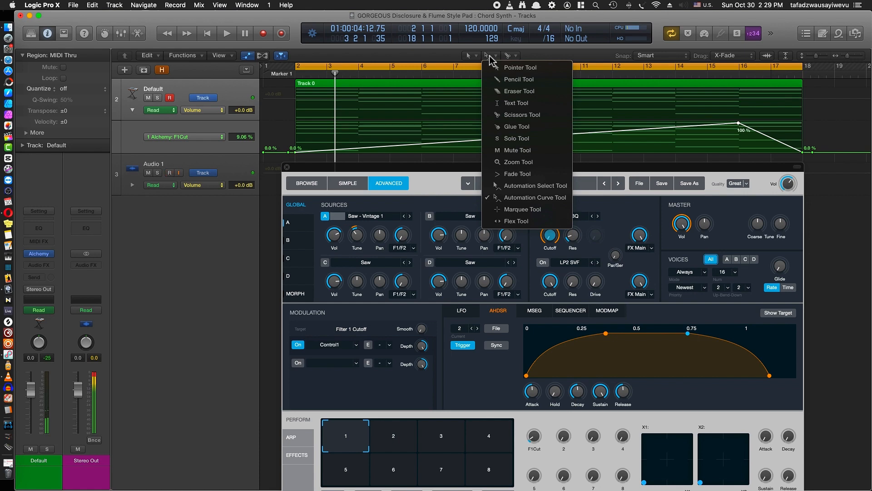
{"action": "left_click", "coordinate": [394, 112]}
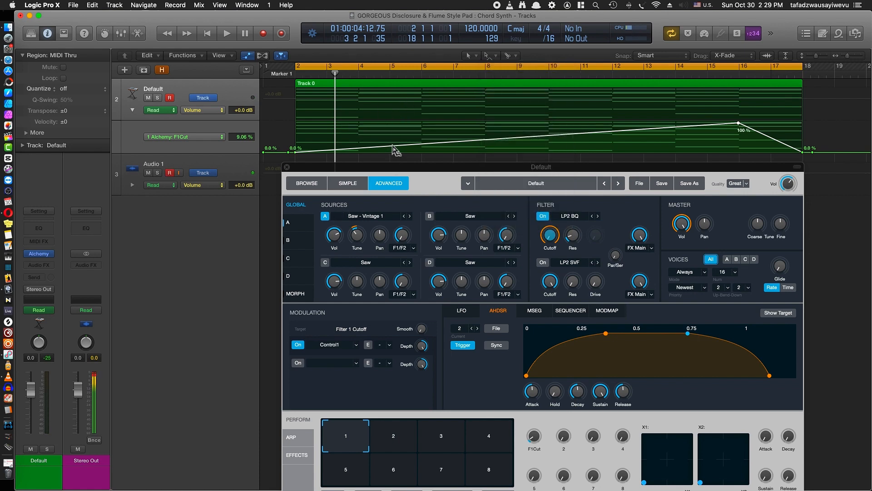
{"action": "left_click_drag", "start_coordinate": [394, 146], "coordinate": [396, 127]}
{"action": "key", "text": "space"}
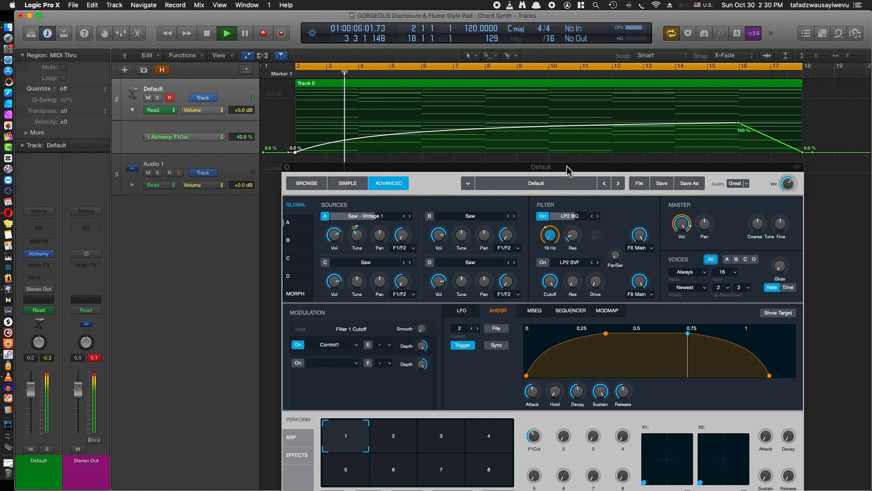
{"action": "left_click_drag", "start_coordinate": [566, 167], "coordinate": [564, 140]}
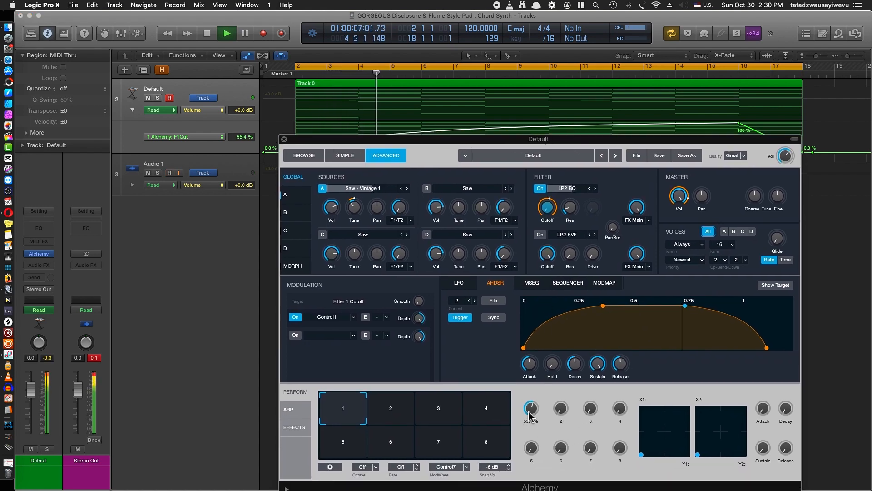
Stop playback, close Alchemy and insert a stereo Channel EQ on the Default track, enlarging its window to 93% view
{"action": "key", "text": "space"}
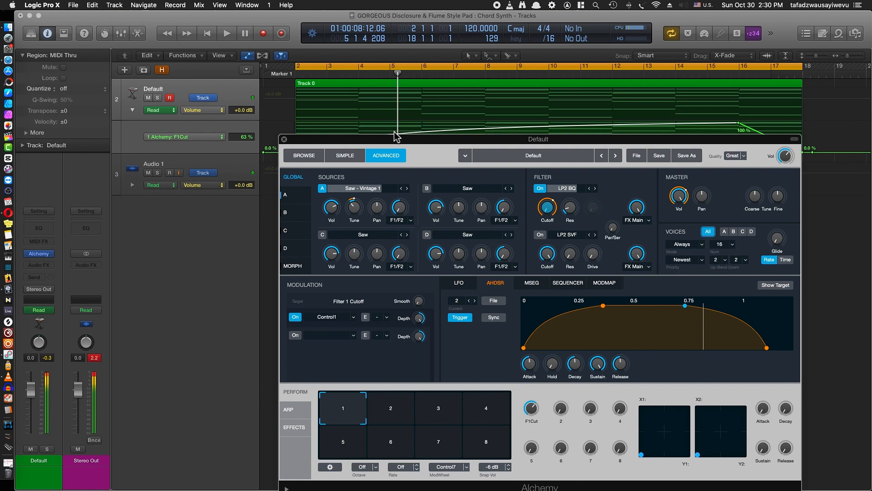
{"action": "left_click", "coordinate": [284, 139]}
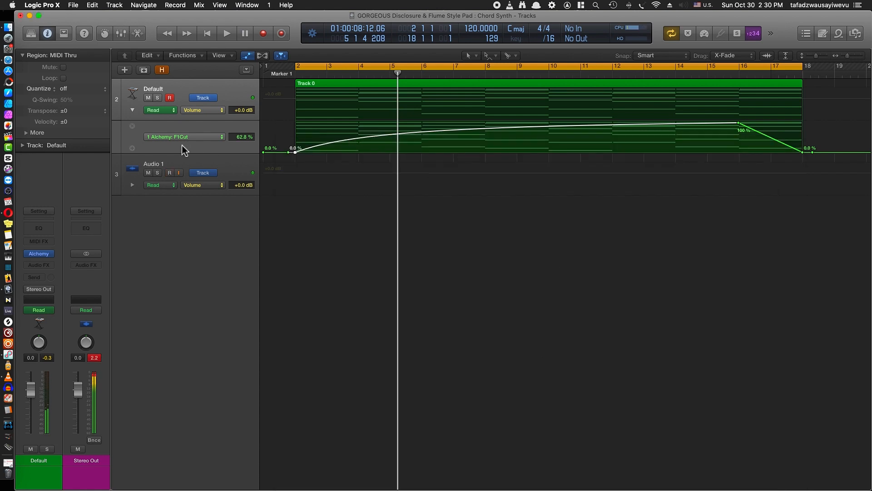
{"action": "left_click", "coordinate": [44, 267]}
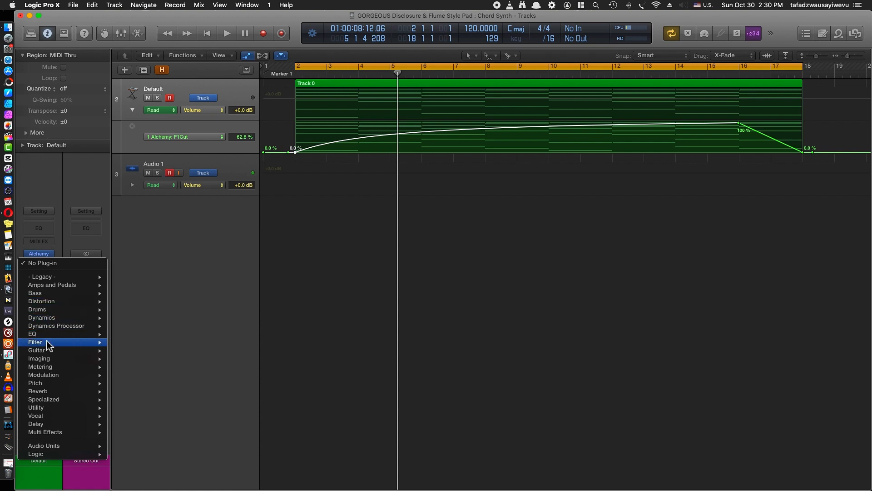
{"action": "mouse_move", "coordinate": [50, 335]}
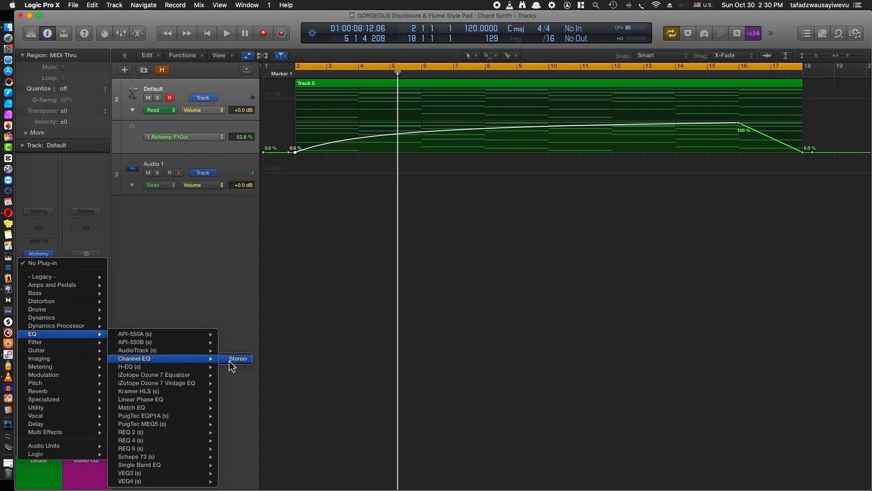
{"action": "left_click", "coordinate": [233, 359]}
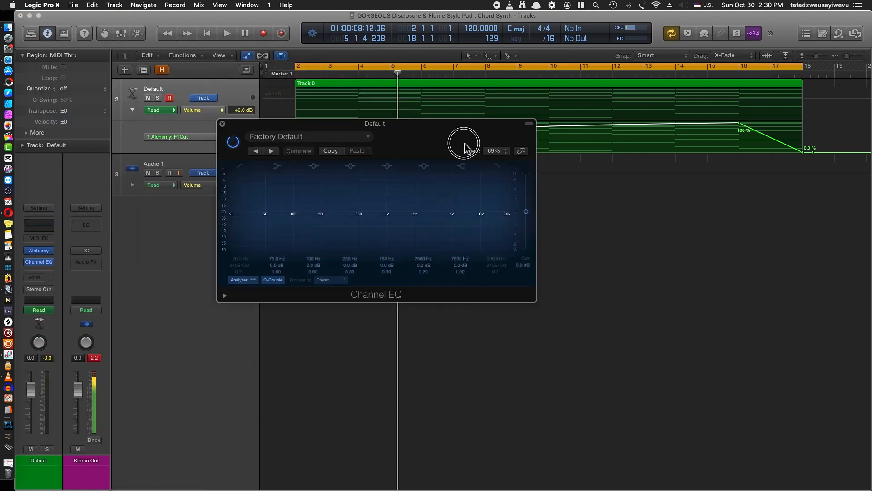
{"action": "left_click_drag", "start_coordinate": [650, 312], "coordinate": [757, 391]}
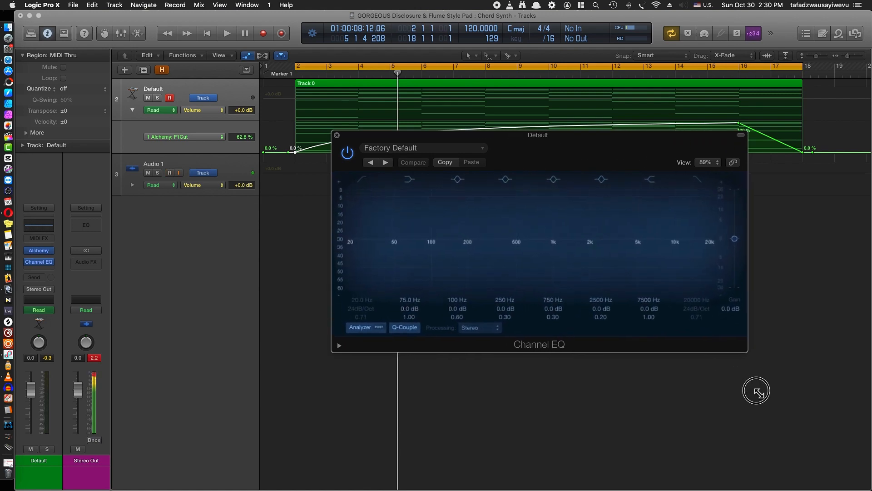
{"action": "left_click_drag", "start_coordinate": [661, 156], "coordinate": [580, 182]}
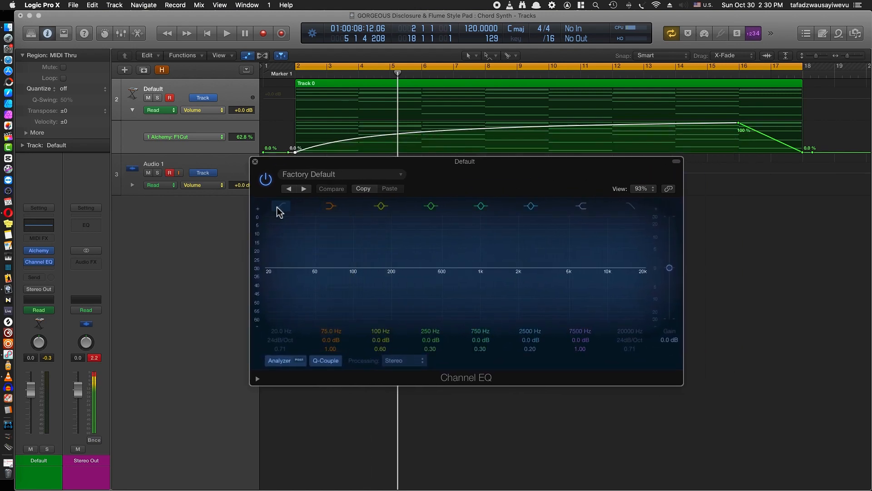
Enable the Channel EQ low cut at 22.5 Hz with Q 0.79 and audition it with the cycle range shortened to bars 10–18
{"action": "left_click", "coordinate": [267, 272]}
{"action": "key", "text": "space"}
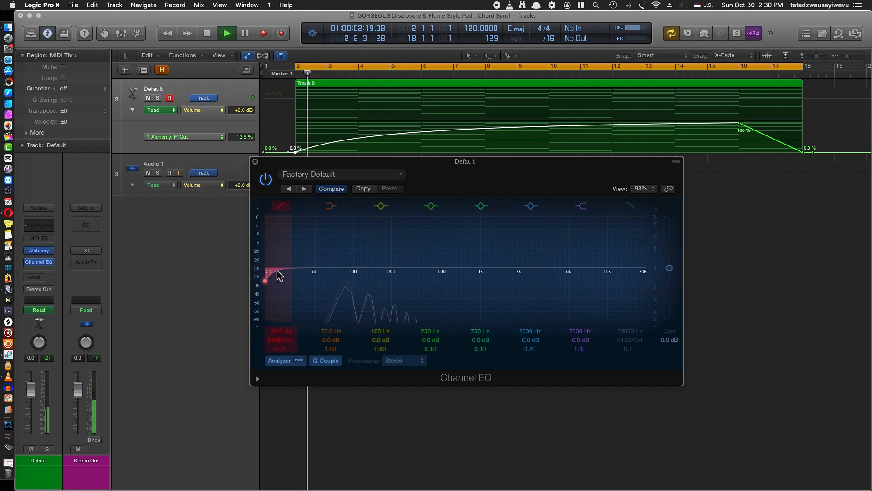
{"action": "key", "text": "space"}
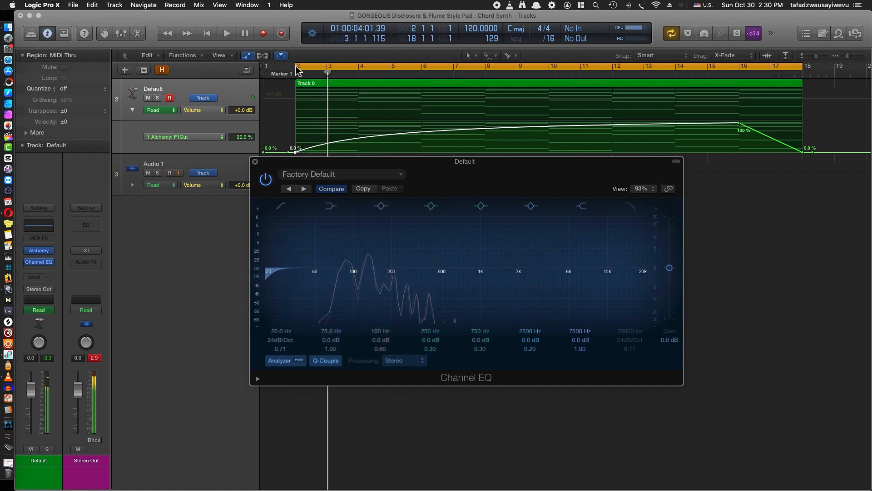
{"action": "left_click_drag", "start_coordinate": [340, 67], "coordinate": [548, 75]}
{"action": "key", "text": "space"}
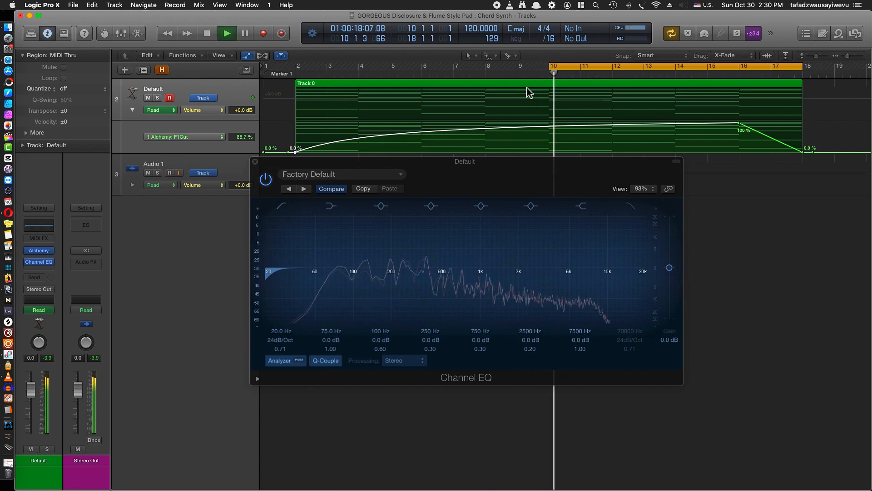
{"action": "mouse_move", "coordinate": [268, 279]}
{"action": "left_mouse_down"}
{"action": "mouse_move", "coordinate": [550, 275]}
{"action": "mouse_move", "coordinate": [265, 278]}
{"action": "mouse_move", "coordinate": [298, 273]}
{"action": "mouse_move", "coordinate": [277, 282]}
{"action": "left_mouse_up"}
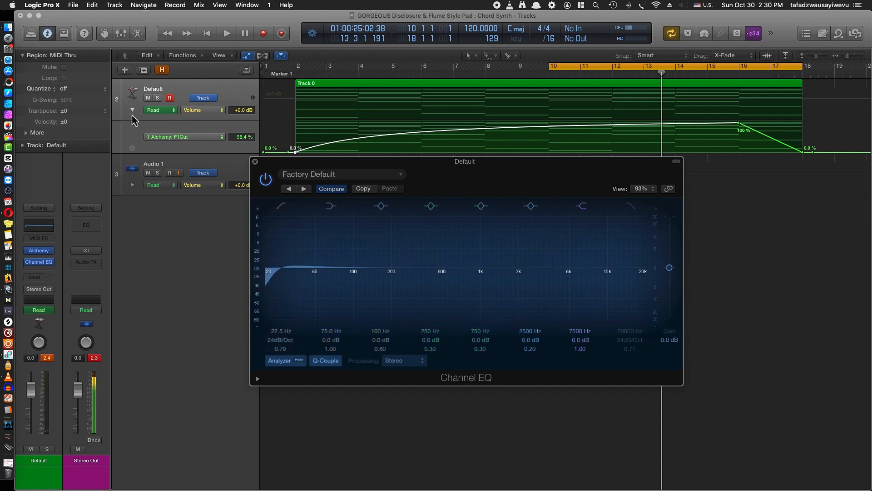
Add a third automation lane to the Default track and assign Channel EQ's Low Cut Frequency to it
{"action": "left_click", "coordinate": [132, 149]}
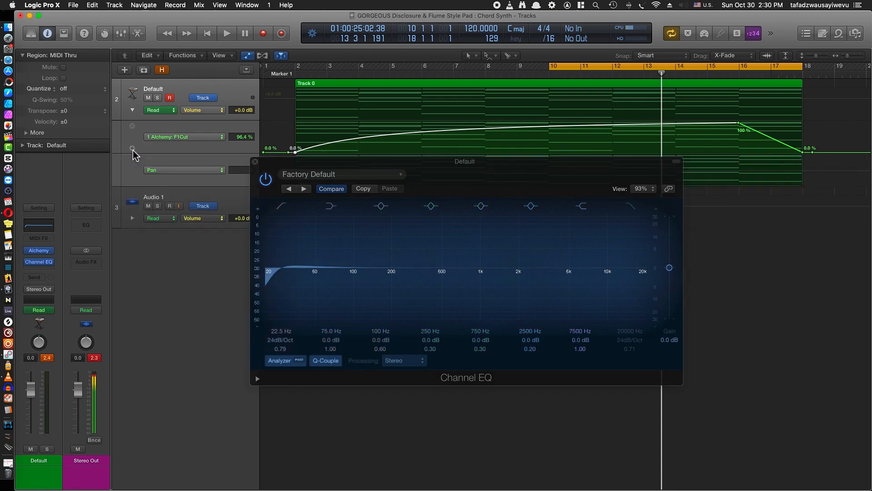
{"action": "left_click", "coordinate": [179, 170]}
{"action": "mouse_move", "coordinate": [217, 141]}
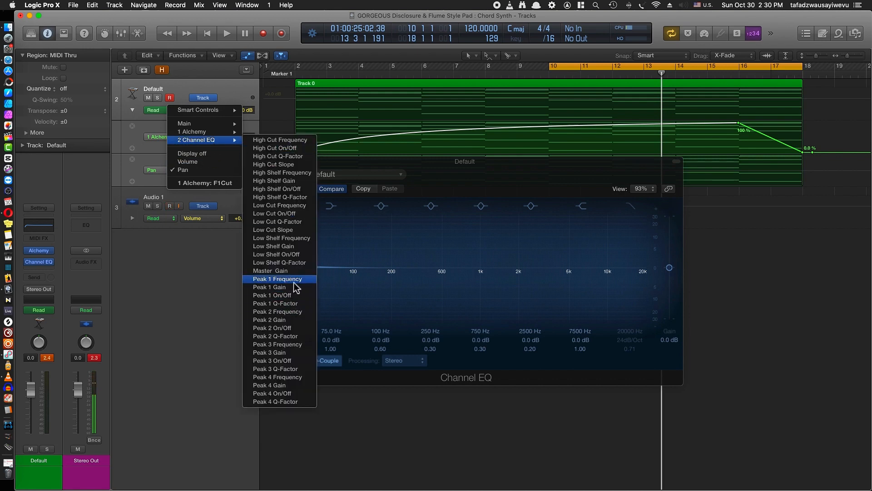
{"action": "left_click", "coordinate": [296, 205]}
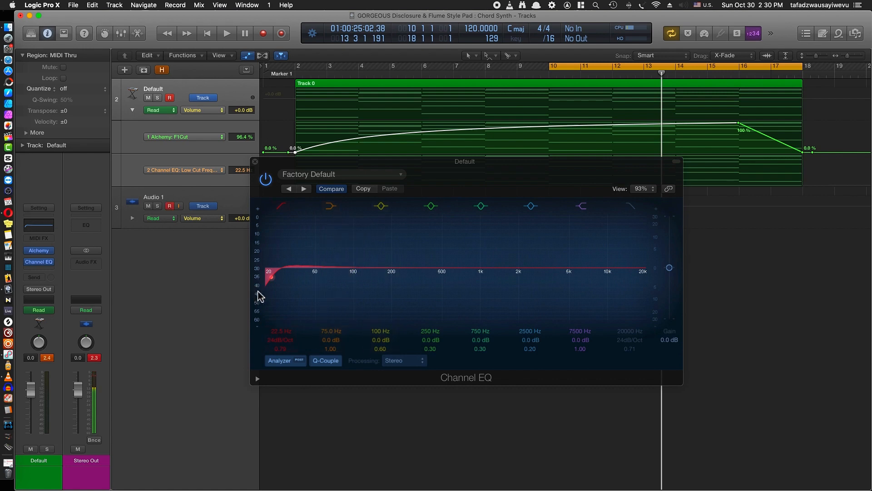
{"action": "left_click_drag", "start_coordinate": [406, 171], "coordinate": [367, 261]}
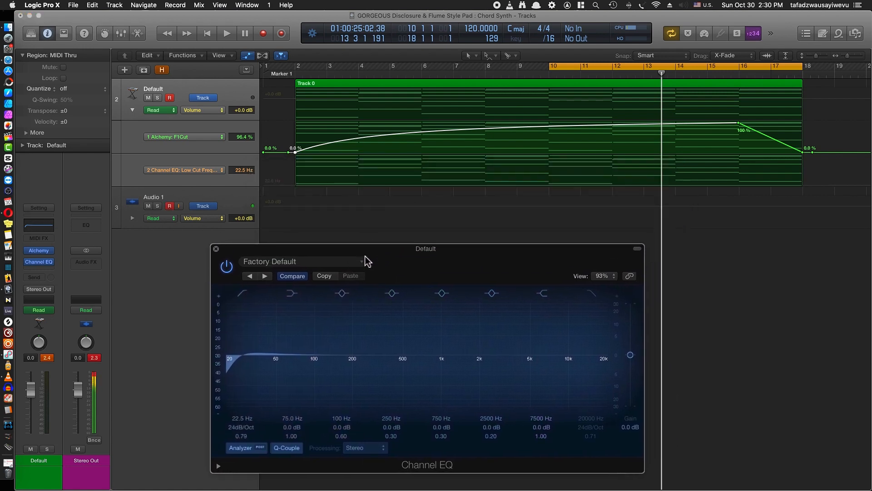
Draw Low Cut Frequency automation rising from 22.5 Hz at bar 2 to 20000 Hz near bar 16, falling to 22.5 Hz at bar 18
{"action": "left_click", "coordinate": [357, 177]}
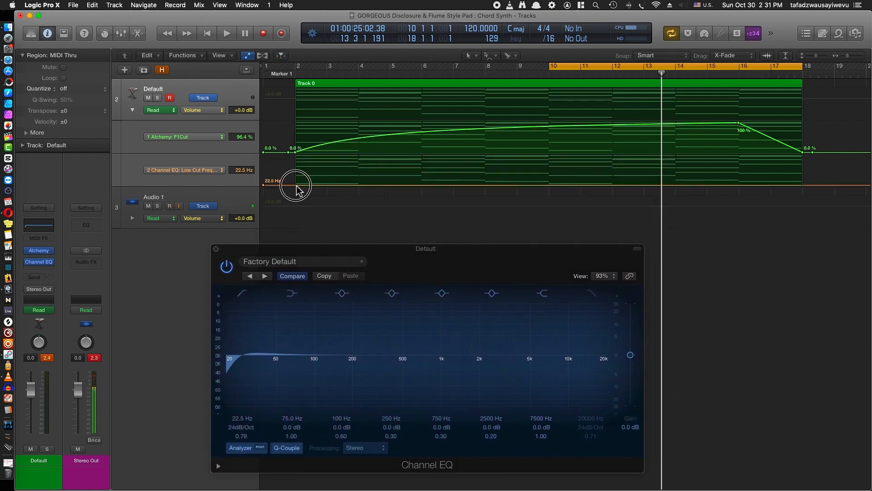
{"action": "left_click", "coordinate": [296, 185]}
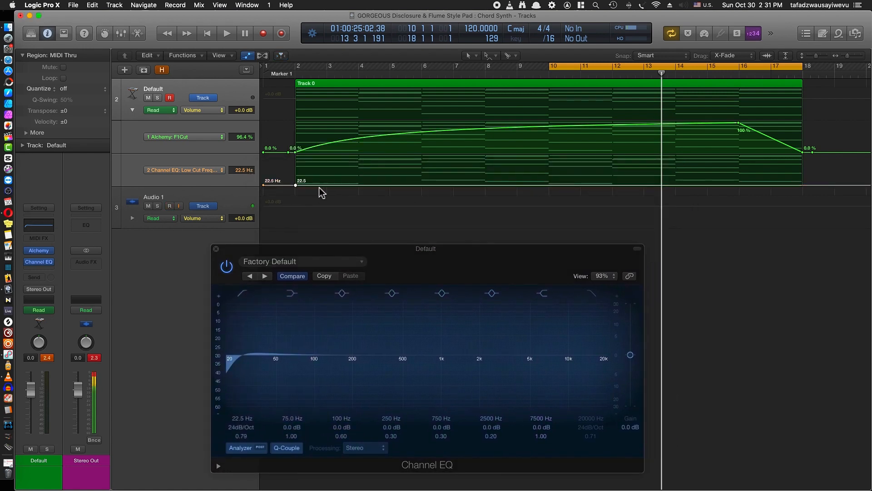
{"action": "left_click", "coordinate": [809, 185]}
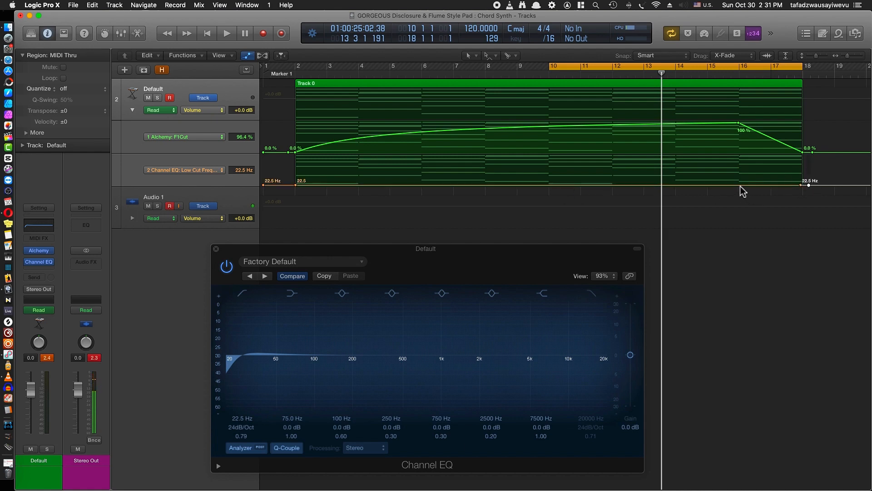
{"action": "left_click_drag", "start_coordinate": [741, 185], "coordinate": [745, 157]}
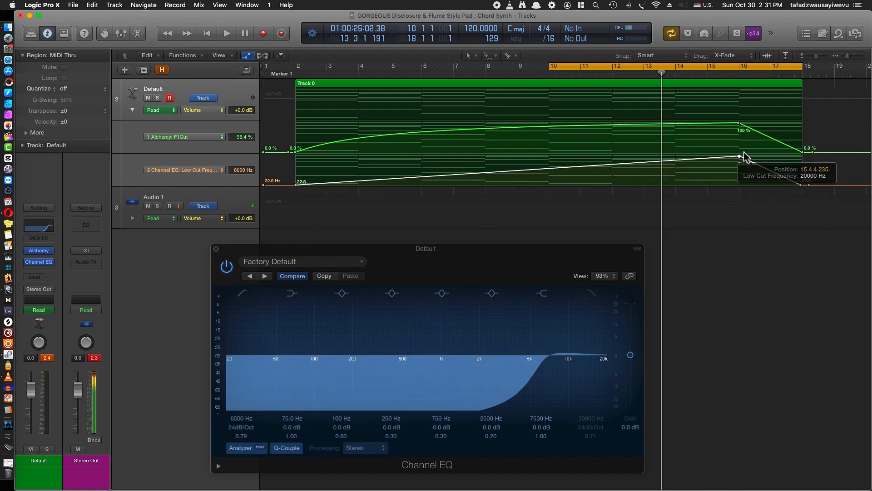
Audition the low cut sweep and lower its automation peak near bar 16 to 7800 Hz
{"action": "key", "text": "space"}
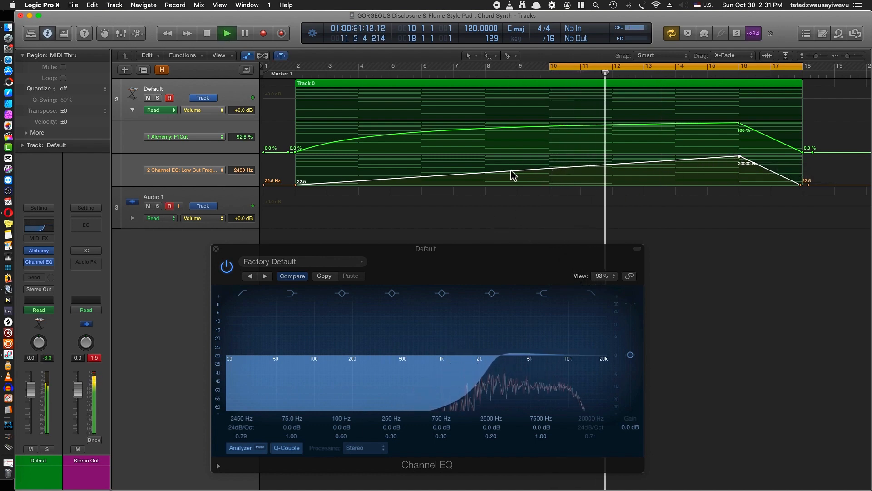
{"action": "left_click_drag", "start_coordinate": [740, 156], "coordinate": [739, 160]}
{"action": "key", "text": "space"}
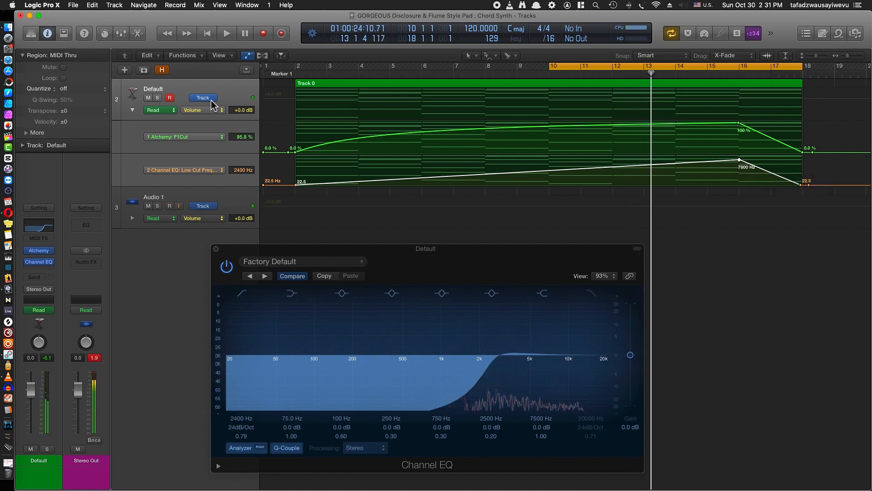
Close the Channel EQ window and remove the Channel EQ from the Default track
{"action": "left_click", "coordinate": [217, 249]}
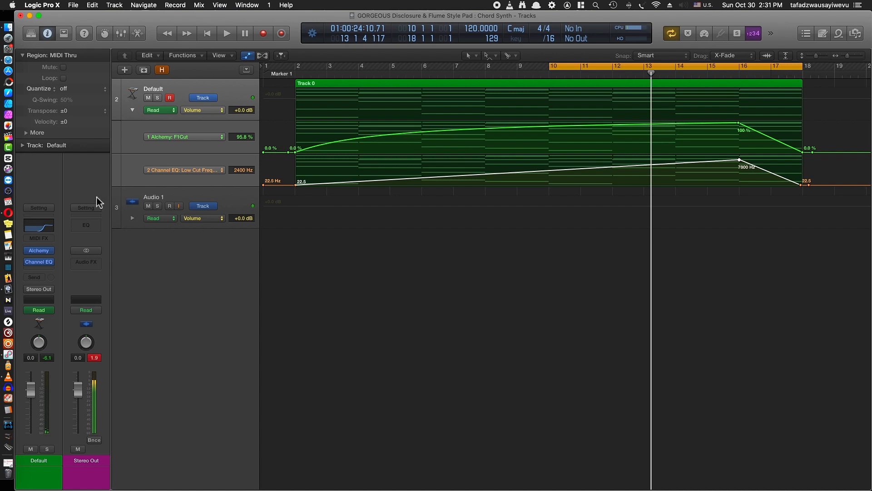
{"action": "left_click", "coordinate": [53, 264]}
{"action": "left_click", "coordinate": [50, 267]}
{"action": "left_click", "coordinate": [51, 266]}
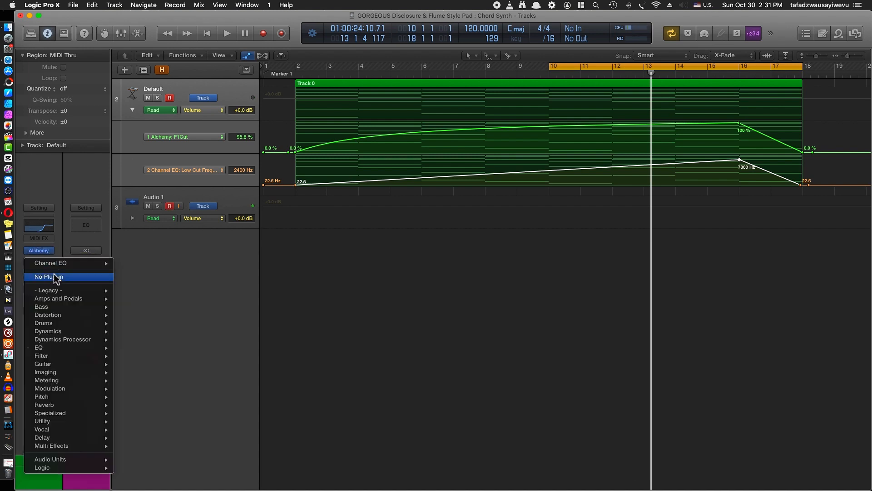
{"action": "left_click", "coordinate": [57, 278]}
Extend the cycle range back to bars 2–18 and audition the chords without the EQ
{"action": "key", "text": "space"}
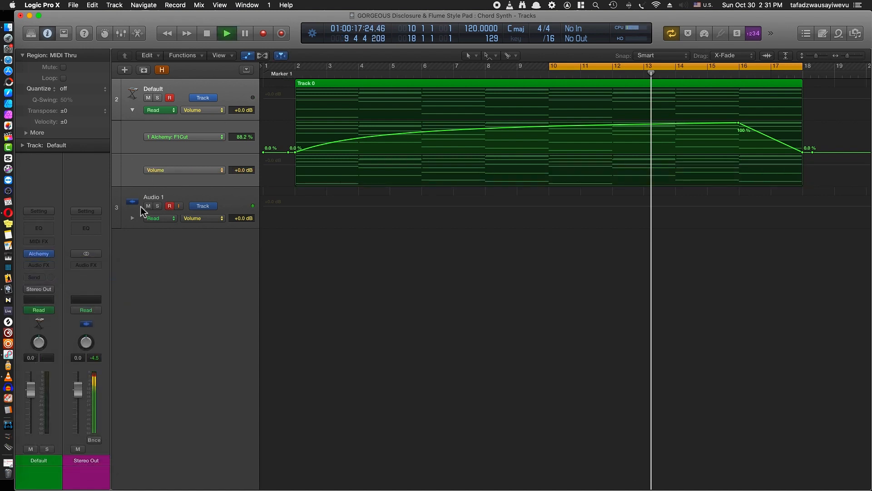
{"action": "key", "text": "space"}
{"action": "left_click_drag", "start_coordinate": [552, 68], "coordinate": [298, 68]}
{"action": "key", "text": "space"}
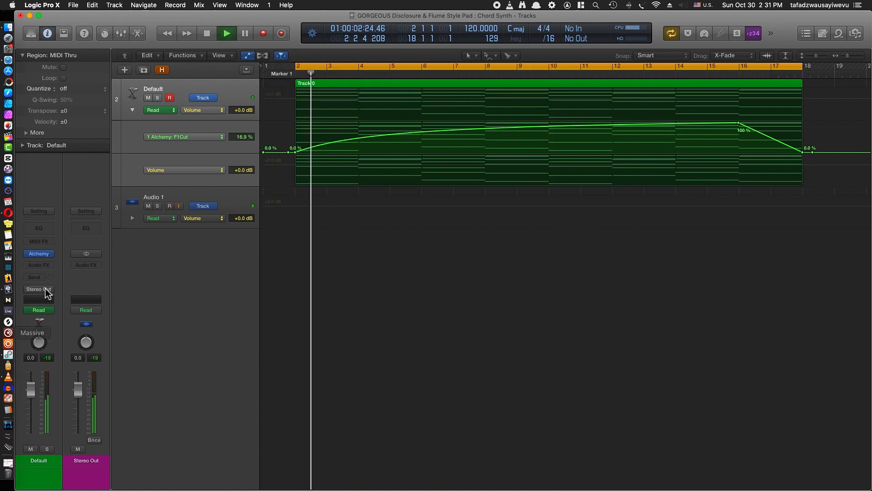
{"action": "key", "text": "space"}
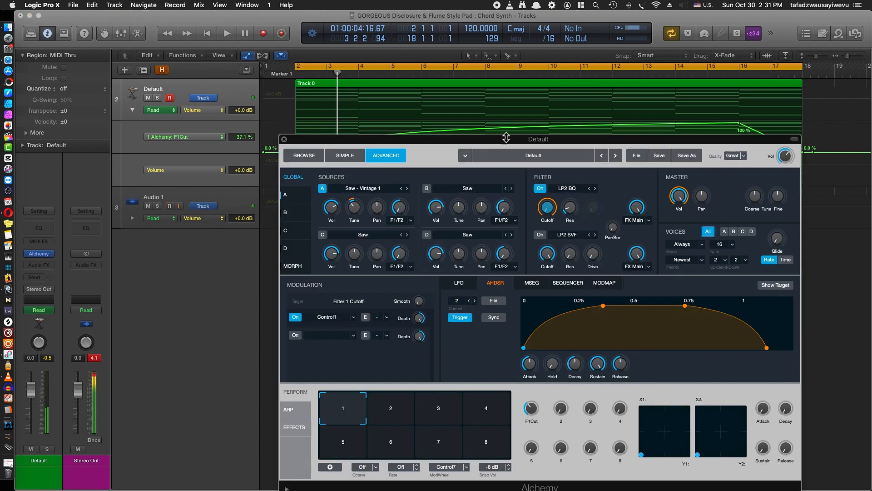
Add Mod FX to the first Main effects slot in Alchemy and play the chords through it
{"action": "left_click_drag", "start_coordinate": [506, 137], "coordinate": [425, 92]}
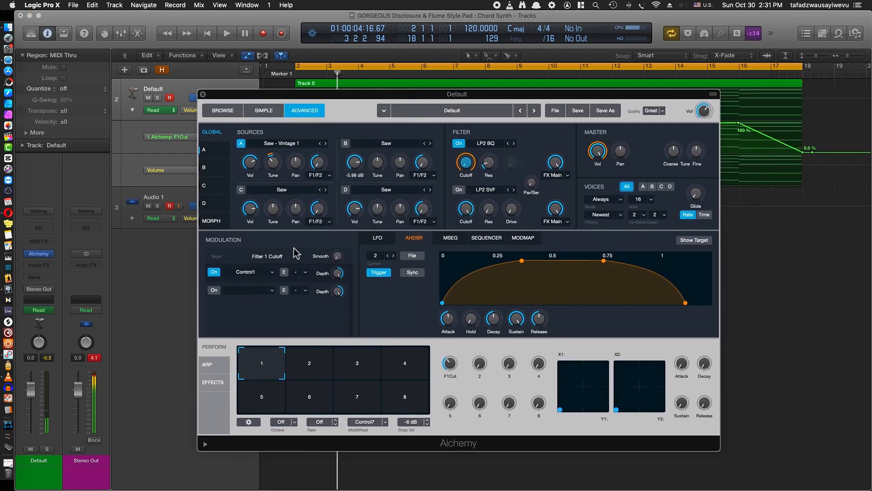
{"action": "left_click", "coordinate": [217, 382]}
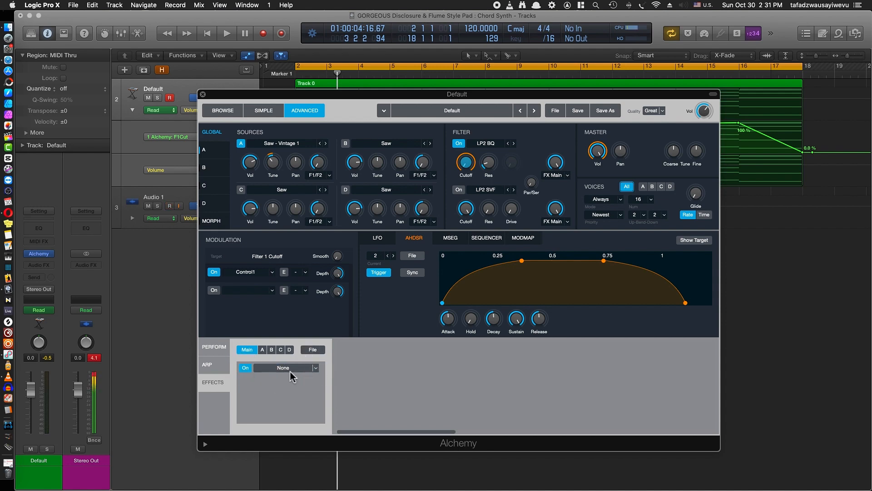
{"action": "left_click", "coordinate": [317, 370]}
{"action": "left_click", "coordinate": [298, 381]}
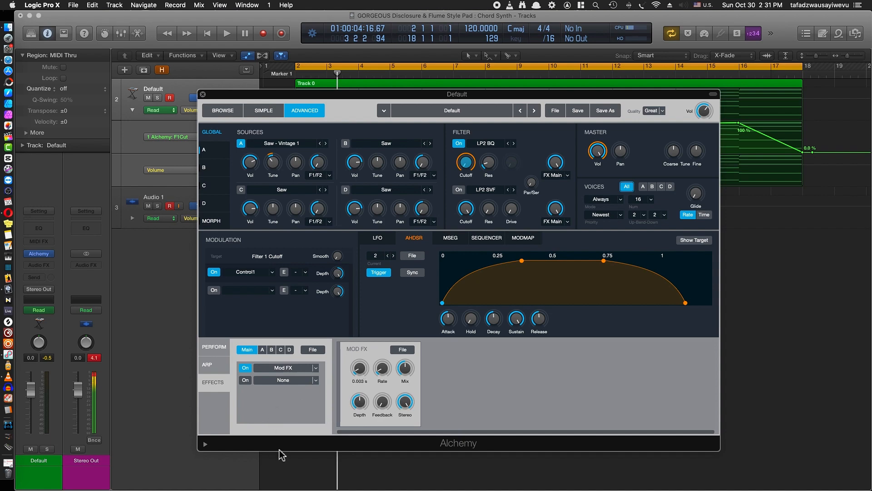
{"action": "key", "text": "space"}
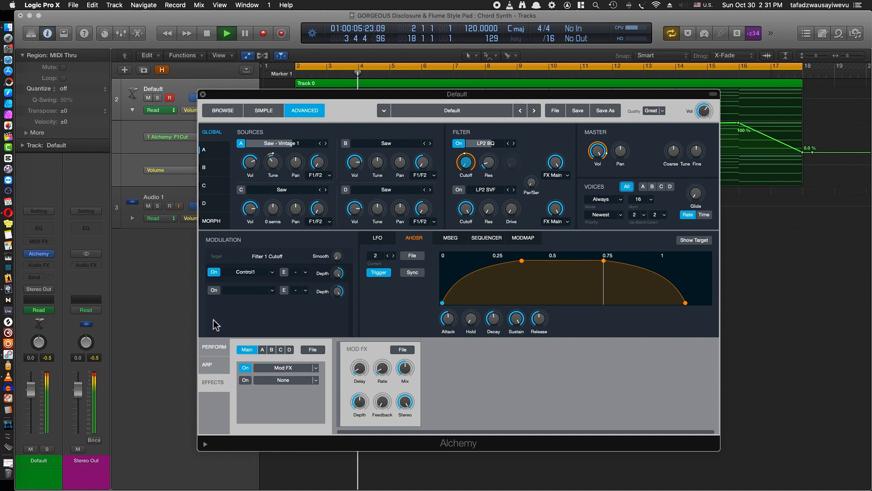
Try the Big Chorus preset on the Mod FX effect while the chords play
{"action": "left_click", "coordinate": [410, 352]}
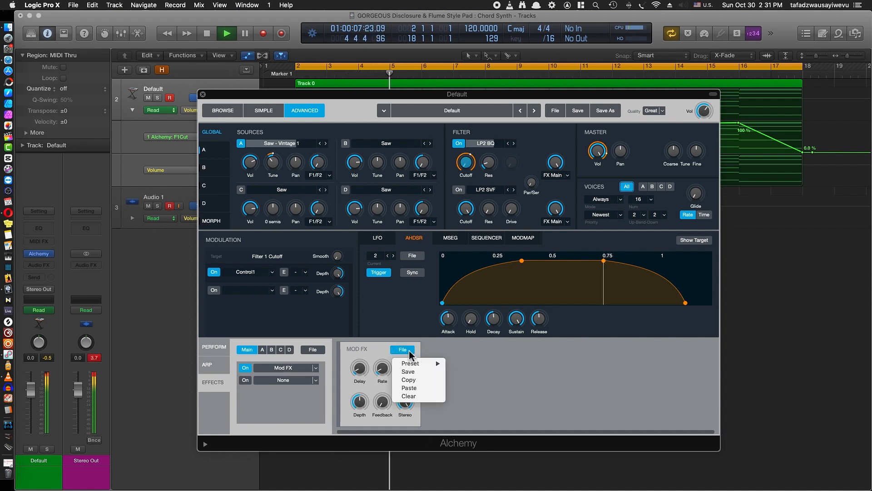
{"action": "mouse_move", "coordinate": [414, 363]}
{"action": "left_click", "coordinate": [468, 365]}
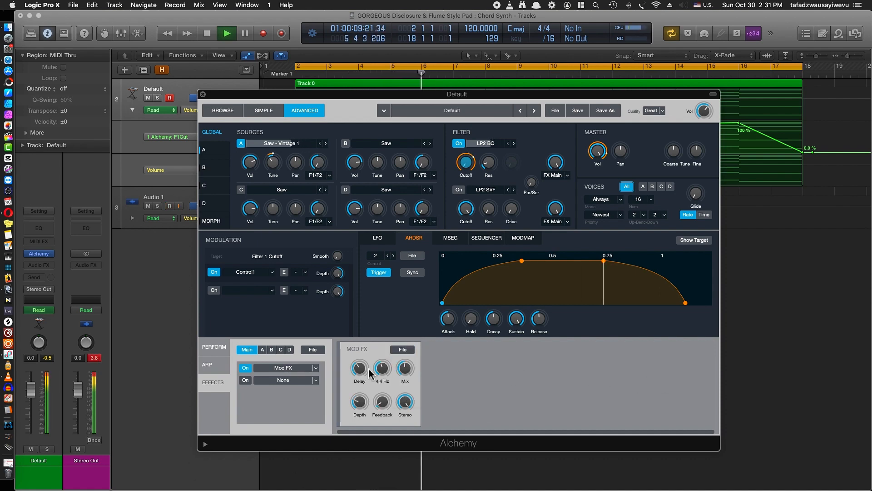
Load the Extra Width preset into the Mod FX effect, audition it and stop playback
{"action": "left_click", "coordinate": [403, 349]}
{"action": "mouse_move", "coordinate": [435, 366]}
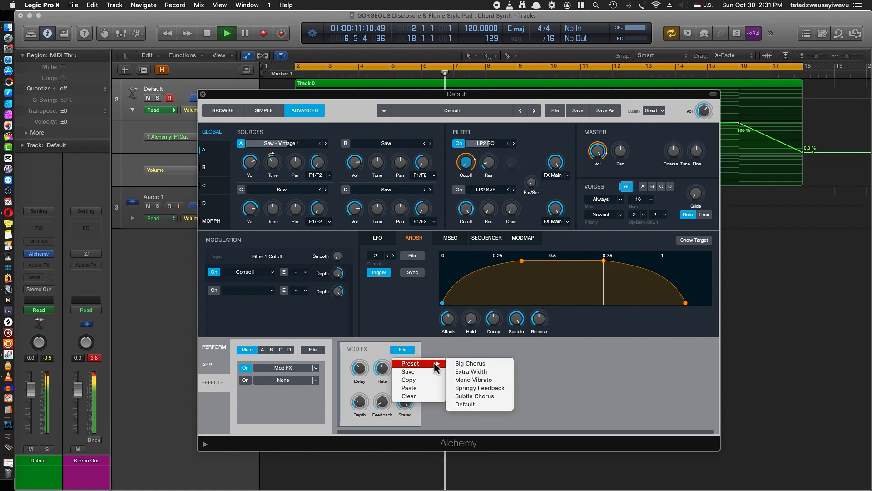
{"action": "left_click", "coordinate": [475, 371]}
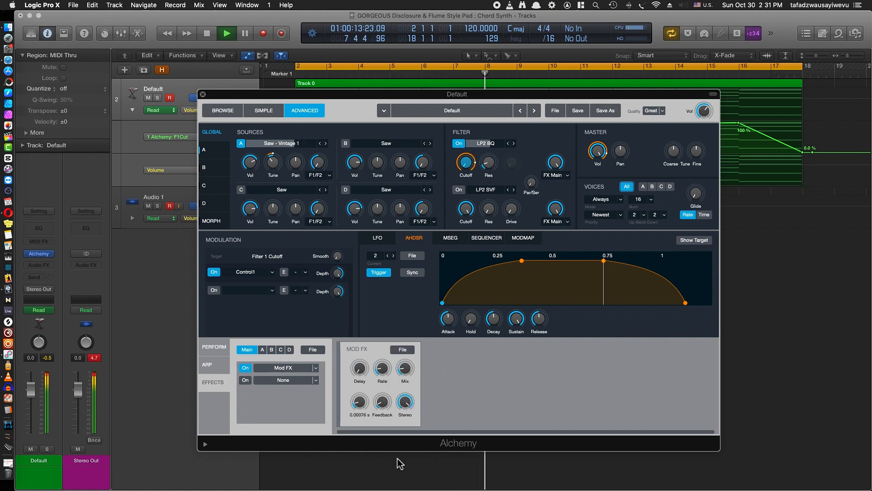
{"action": "key", "text": "space"}
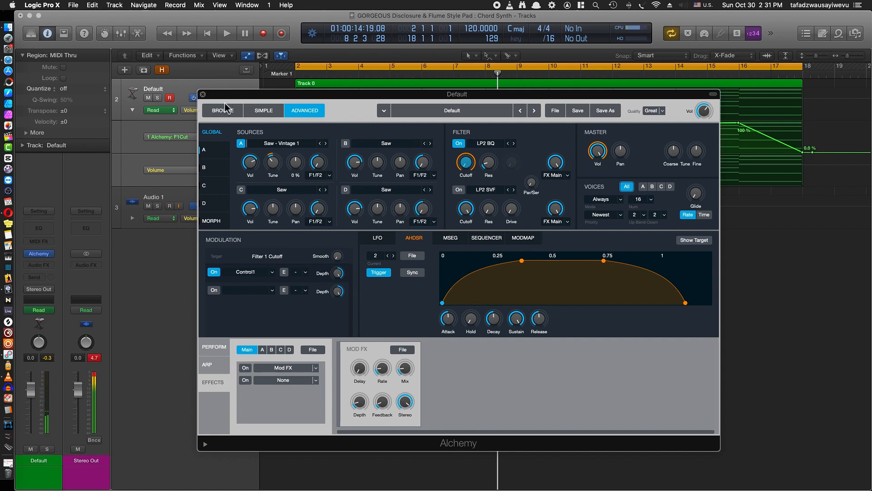
Insert the TAL Chorus LX plug-in in stereo as an audio effect on the Default channel strip, after Alchemy
{"action": "left_click_drag", "start_coordinate": [387, 94], "coordinate": [484, 133]}
{"action": "scroll", "coordinate": [274, 146], "scroll_direction": "down", "scroll_amount": 3}
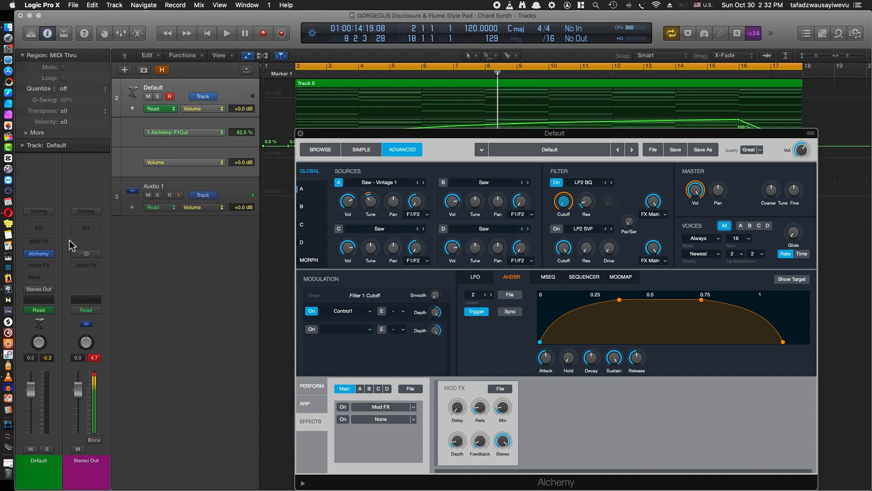
{"action": "left_click", "coordinate": [49, 266]}
{"action": "mouse_move", "coordinate": [68, 445]}
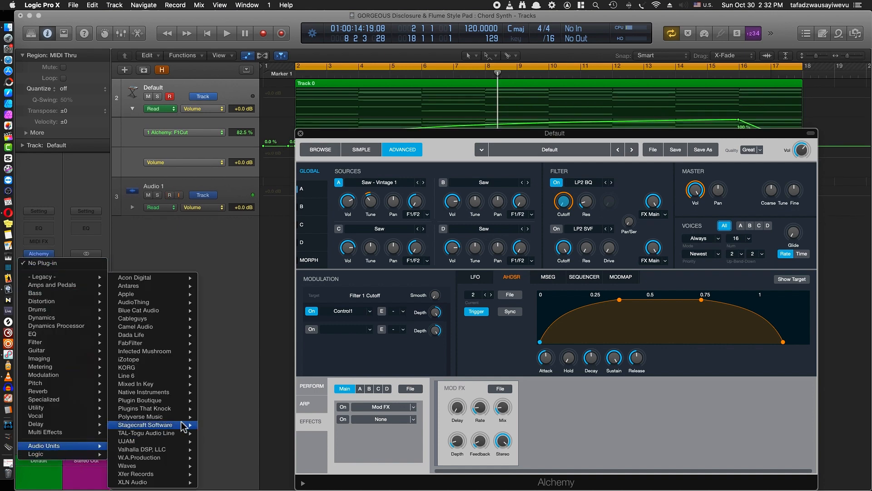
{"action": "mouse_move", "coordinate": [174, 436]}
{"action": "mouse_move", "coordinate": [240, 432]}
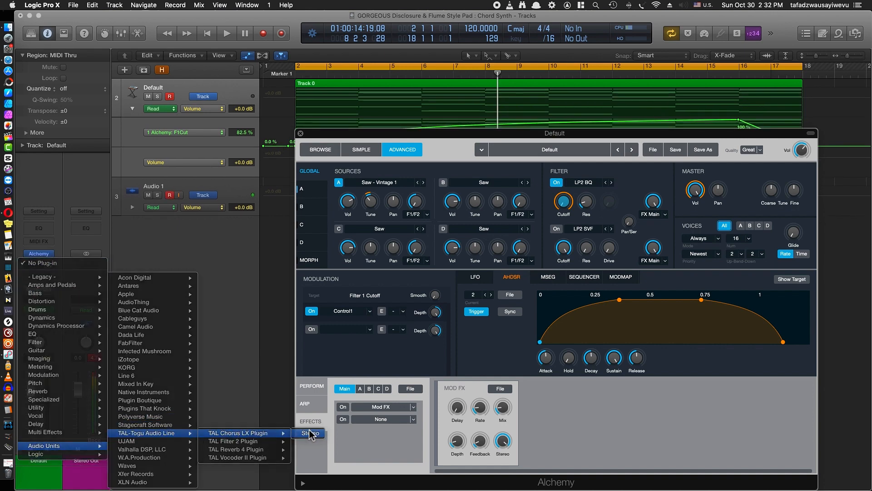
{"action": "left_click", "coordinate": [315, 431]}
Play the chords through TAL Chorus LX while lowering and raising its Stereo Width, stop playback and close the plug-in window
{"action": "key", "text": "space"}
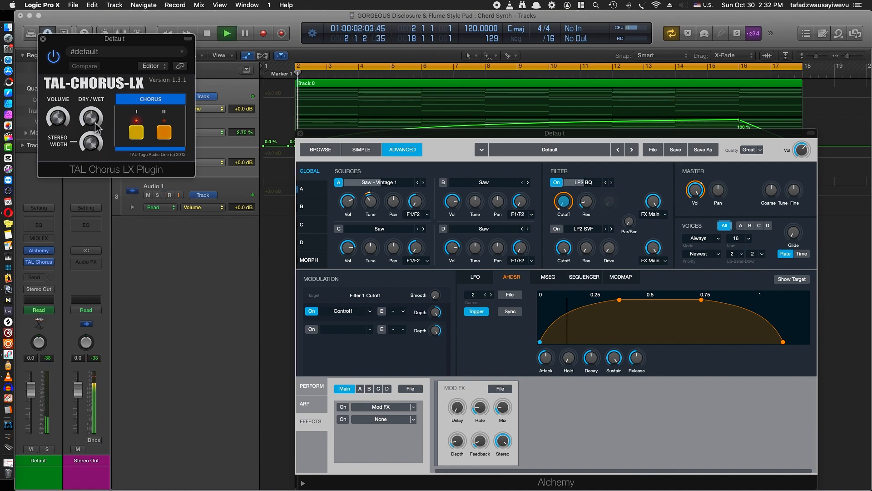
{"action": "left_click_drag", "start_coordinate": [92, 142], "coordinate": [84, 267]}
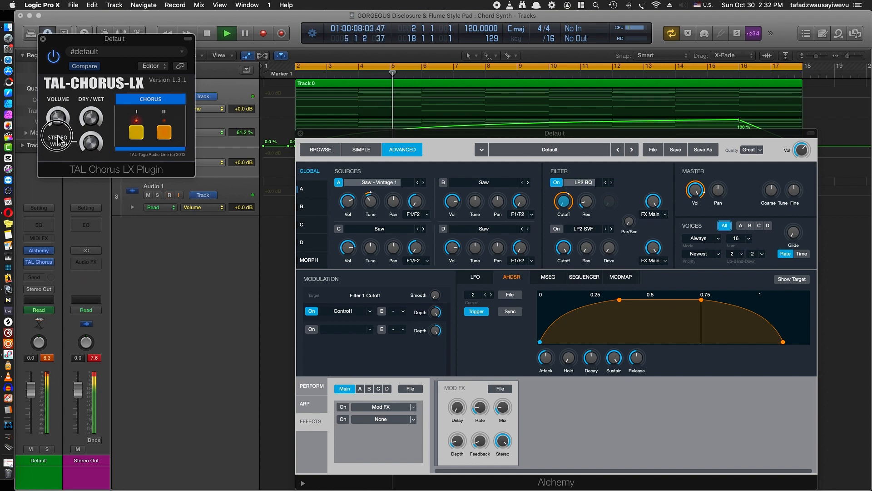
{"action": "left_click_drag", "start_coordinate": [91, 143], "coordinate": [122, 58]}
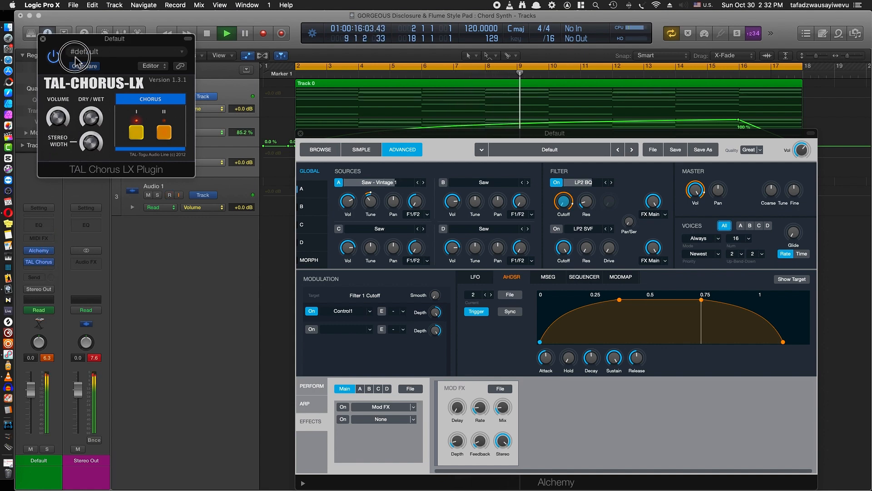
{"action": "key", "text": "space"}
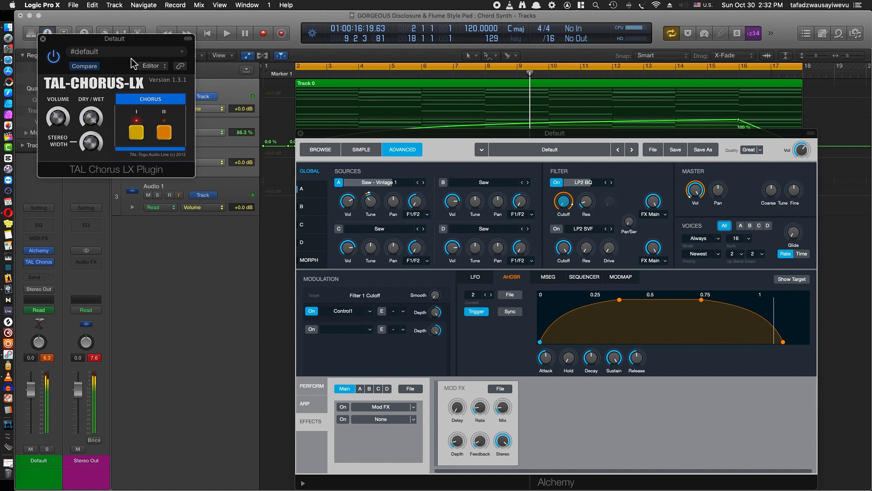
{"action": "left_click", "coordinate": [43, 39]}
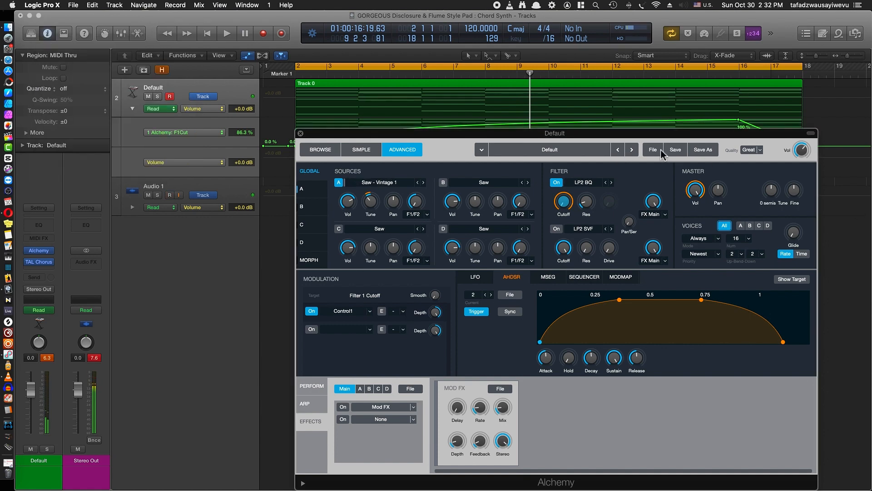
Bring up the Save As dialog for the Alchemy preset, cancel it without saving and close the Alchemy window
{"action": "left_click", "coordinate": [705, 155]}
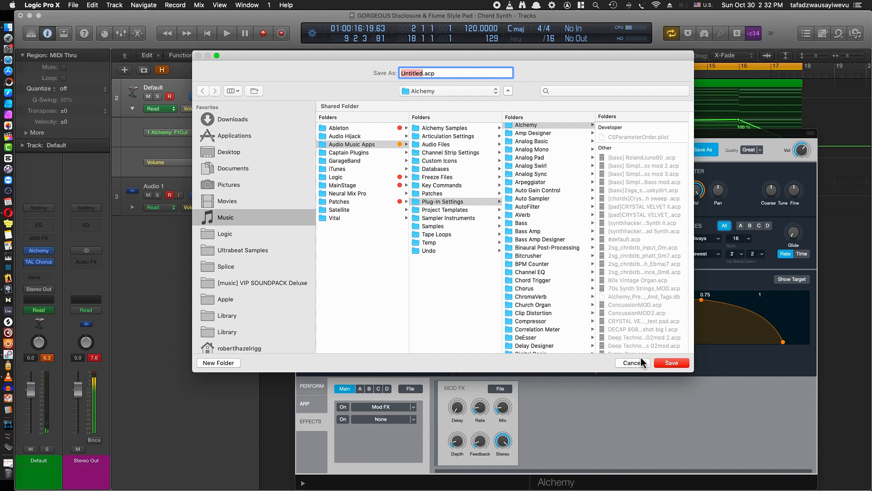
{"action": "left_click", "coordinate": [632, 363]}
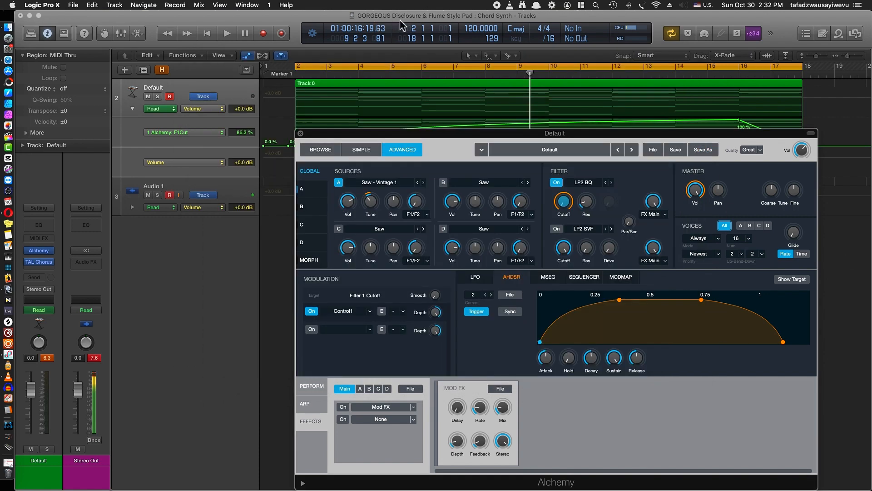
{"action": "left_click", "coordinate": [301, 133]}
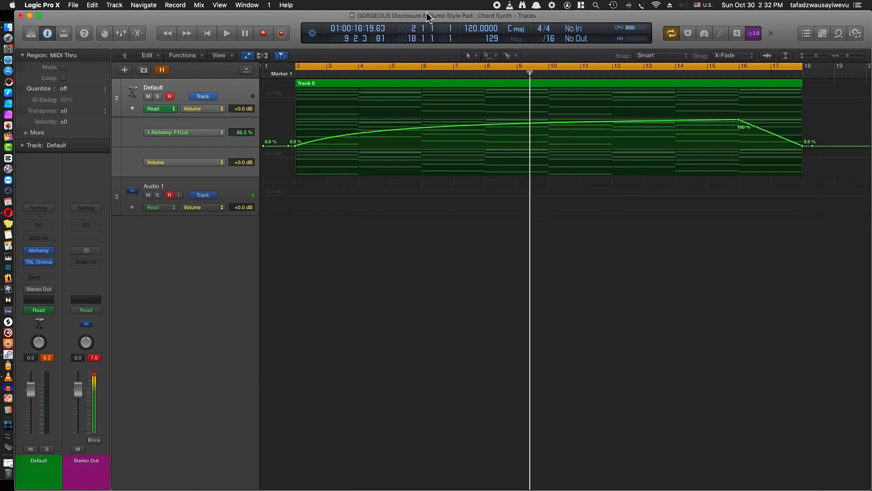